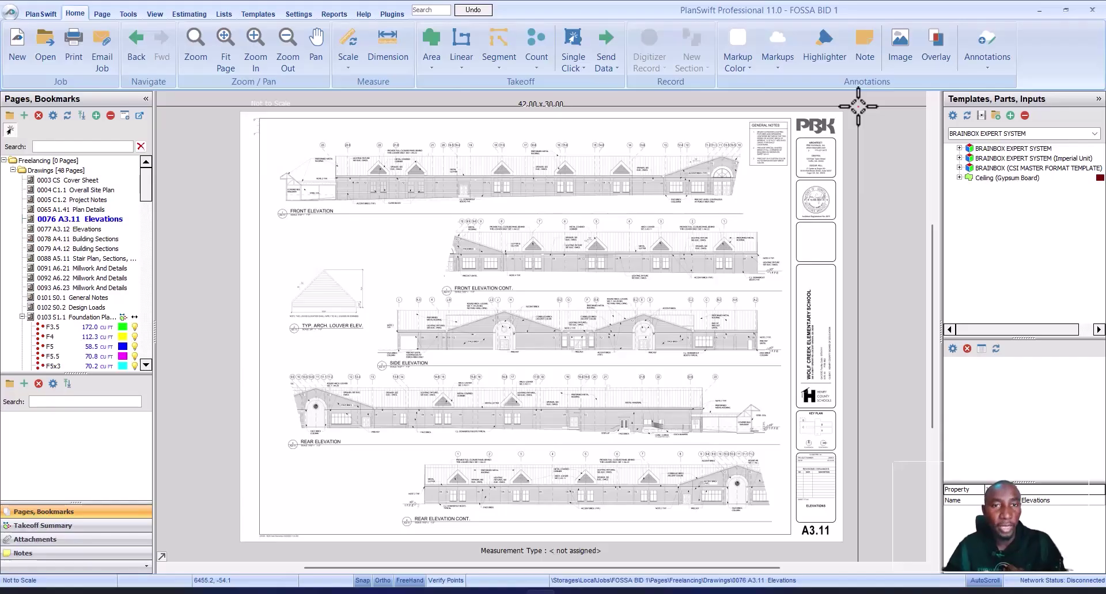
Search for and run Auto Count, dismiss the invalid colour error, then close its window.
click(428, 10)
text(A)
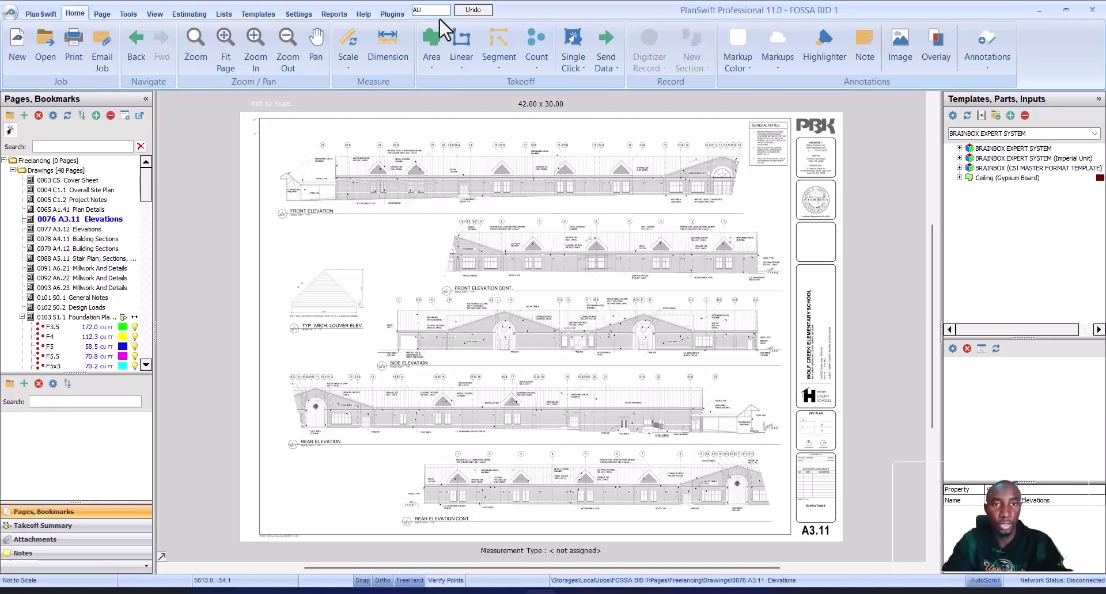
text(UTO)
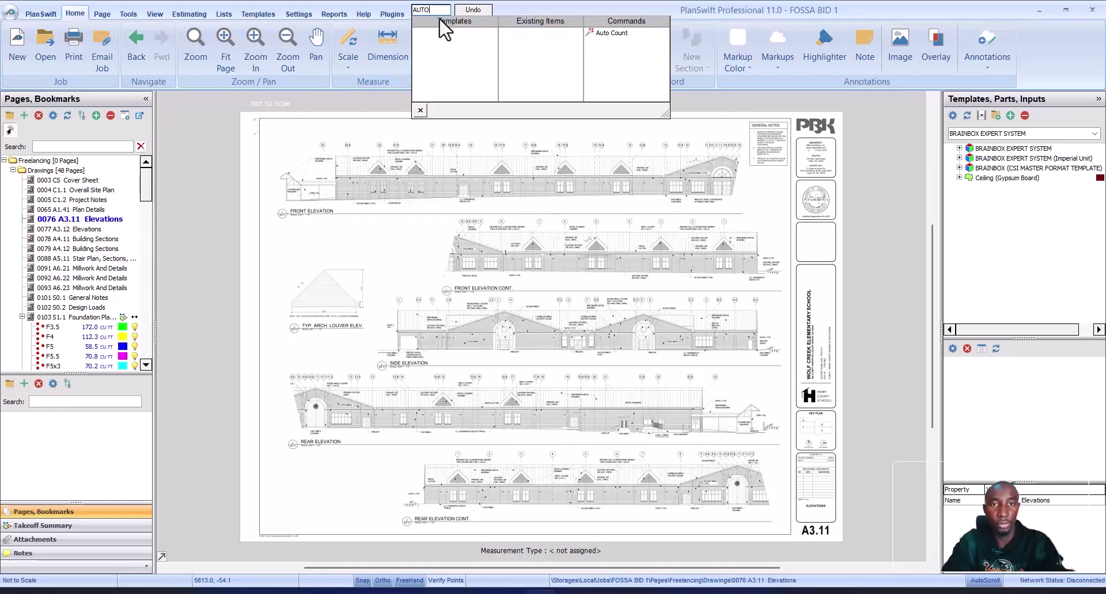
click(609, 33)
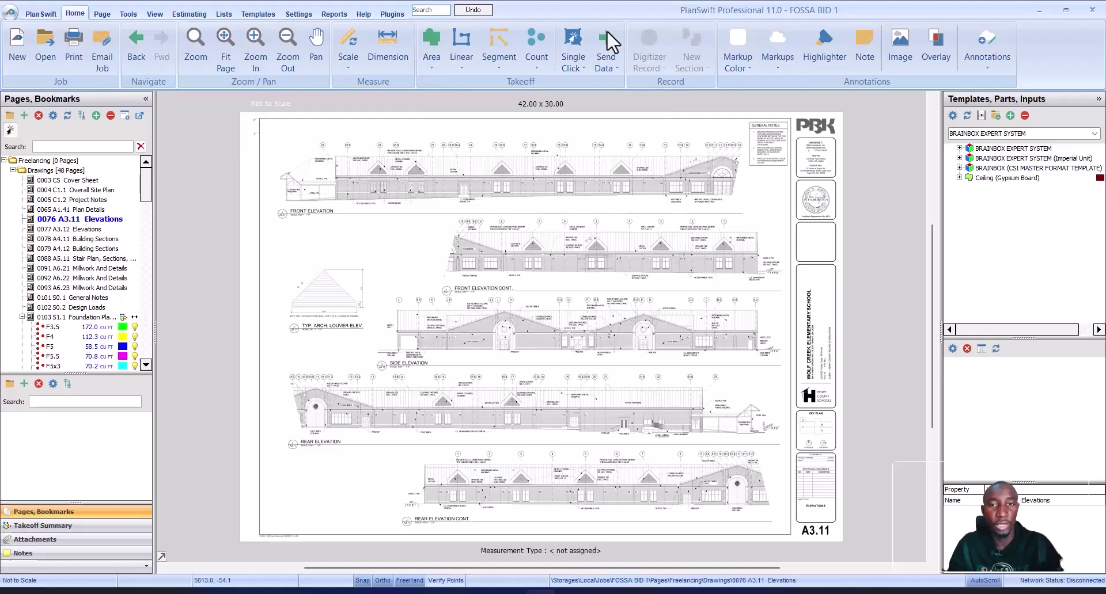
click(630, 346)
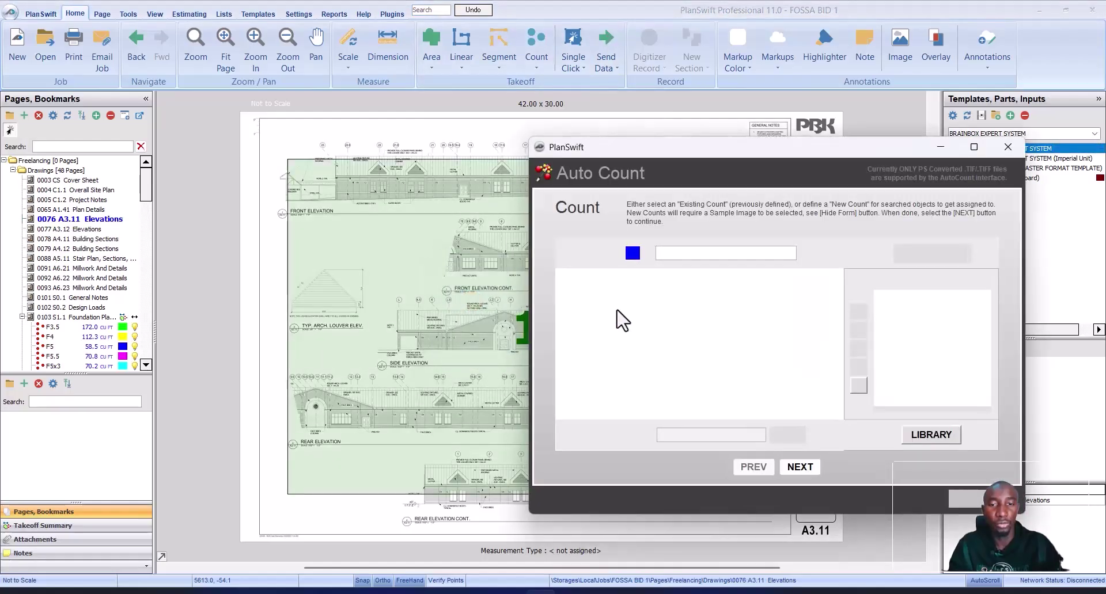
drag(738, 157, 510, 139)
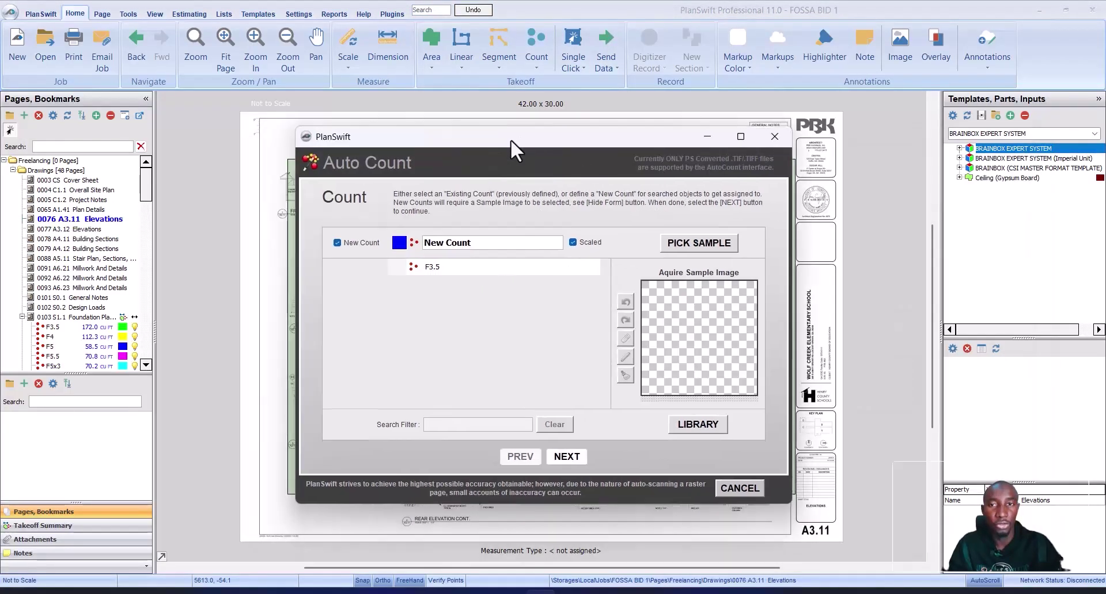
click(772, 139)
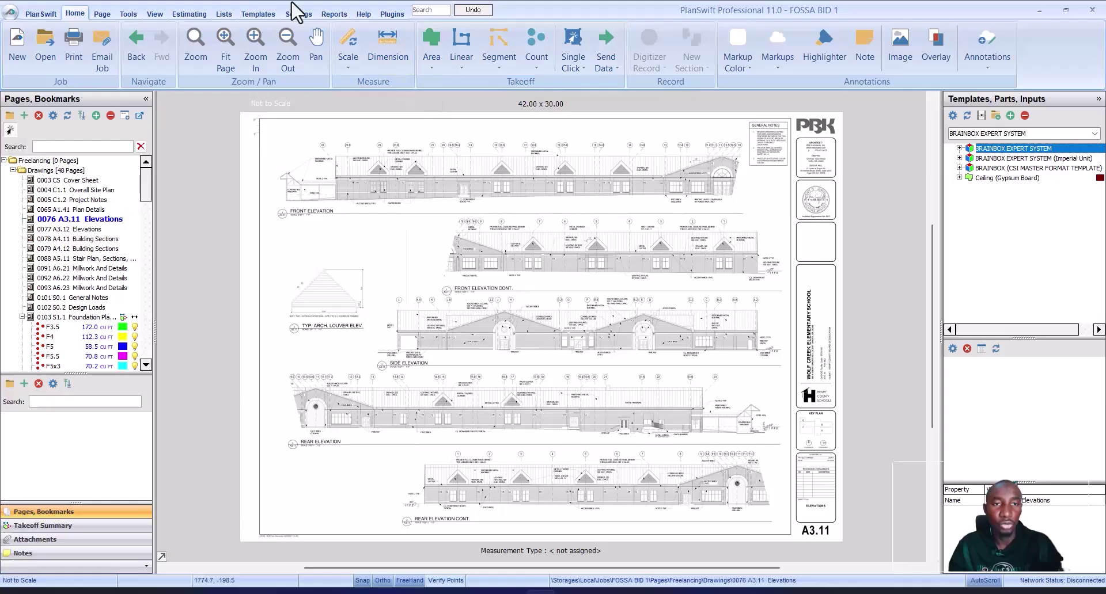
Enable Show Auto Count Tool in the Interface settings and return to the Home tab.
click(294, 13)
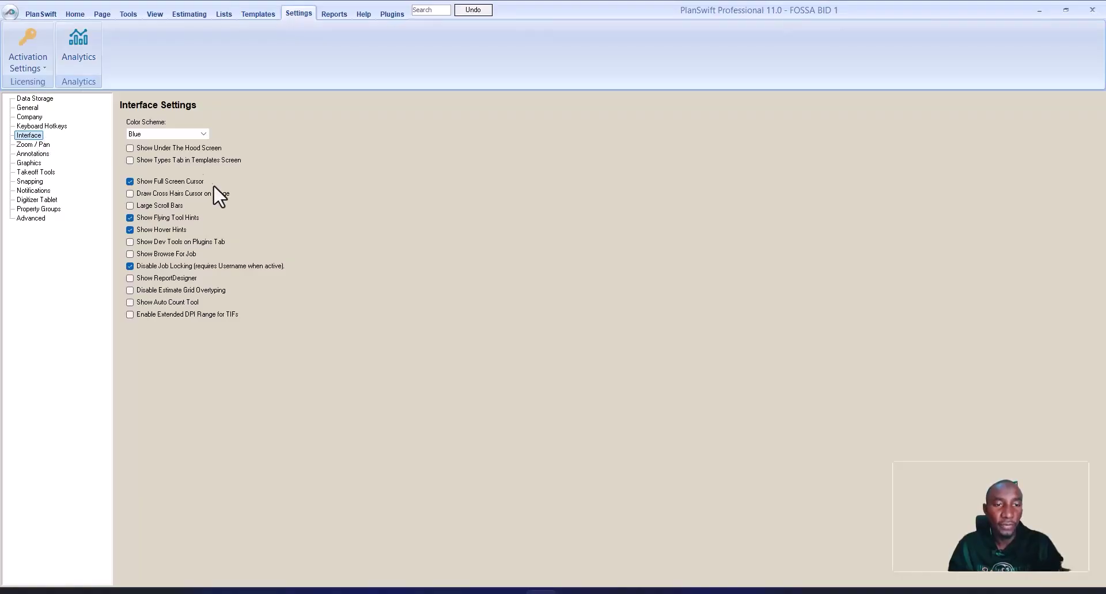
click(131, 301)
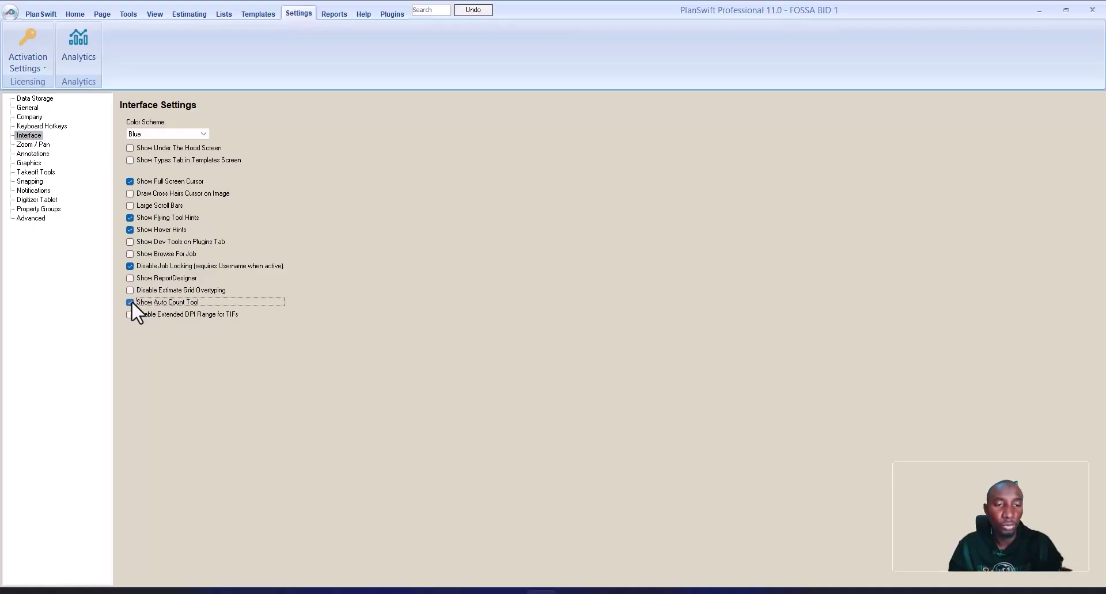
click(74, 14)
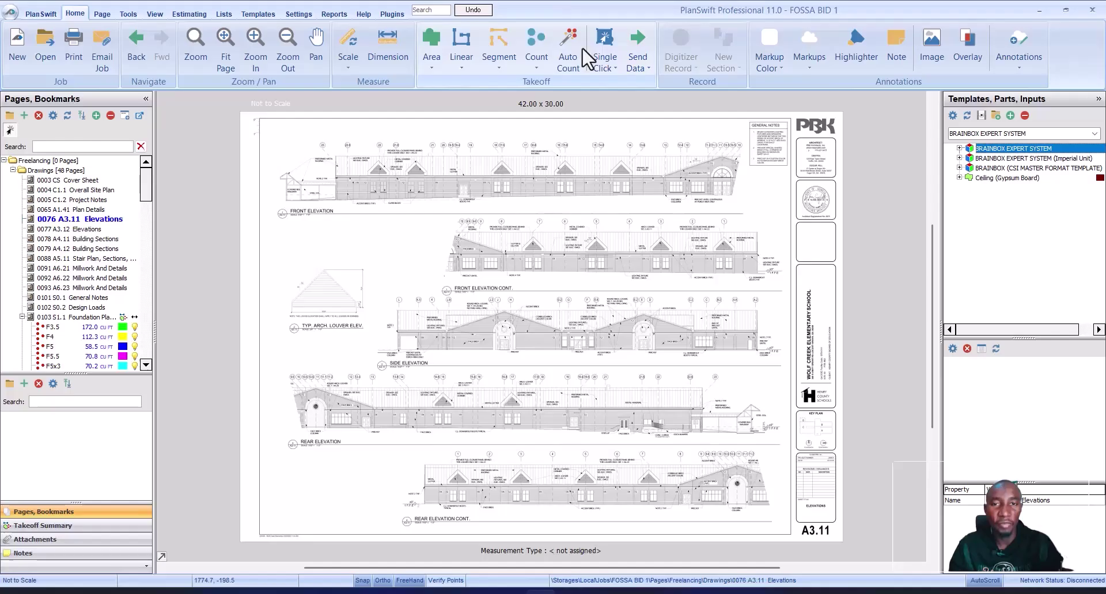
Launch Auto Count on the sheet, dismiss the colour error and open its LIBRARY.
click(575, 47)
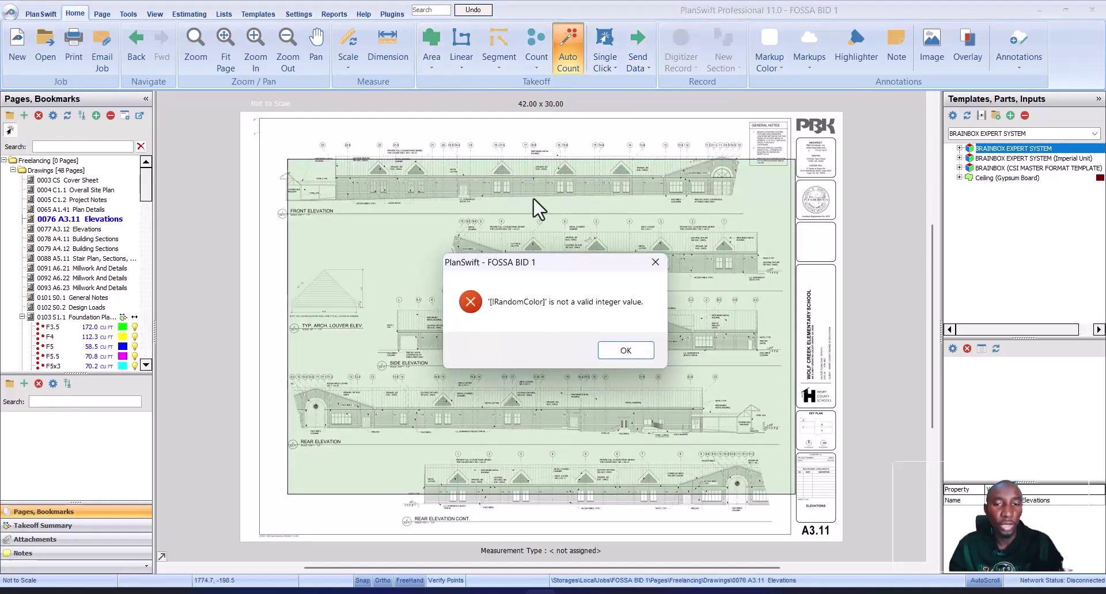
click(622, 351)
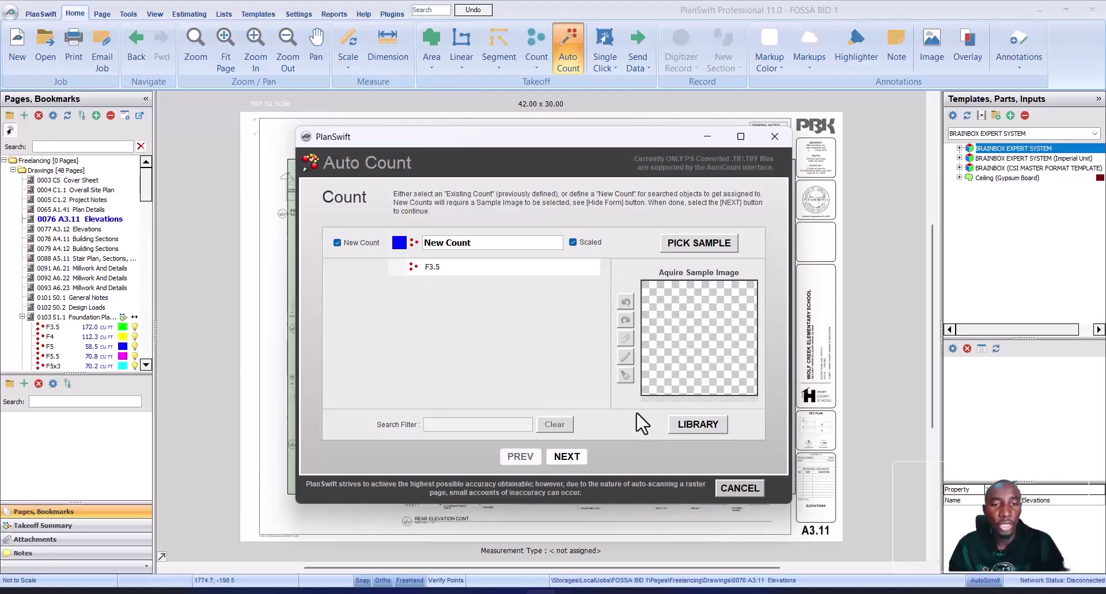
click(703, 419)
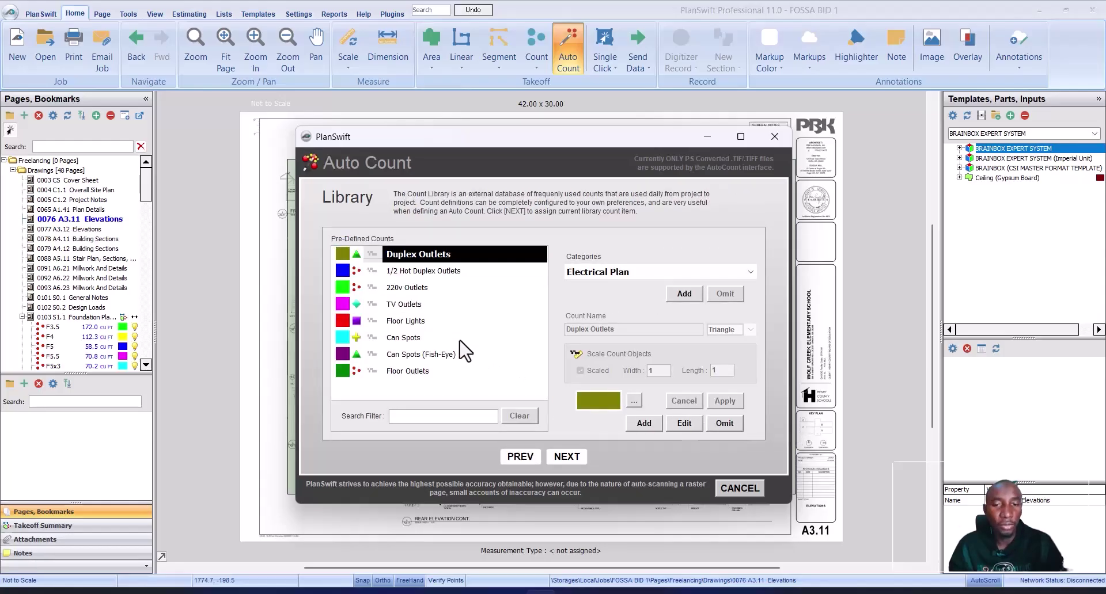
Preview the pre-defined counts from 1/2 Hot Duplex Outlets through Floor Outlets.
click(429, 275)
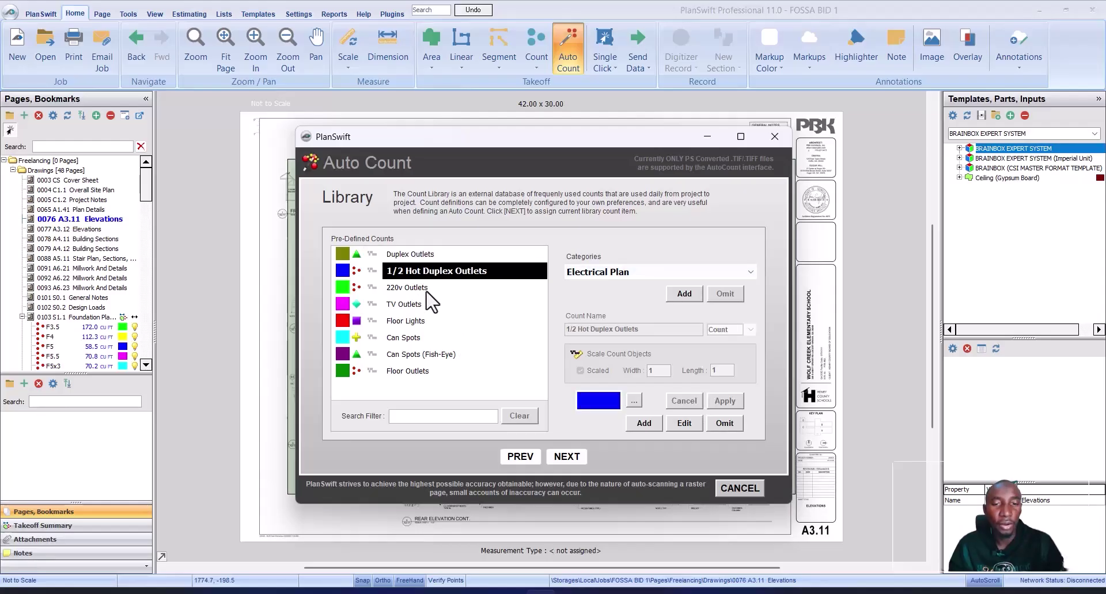
click(427, 291)
click(421, 306)
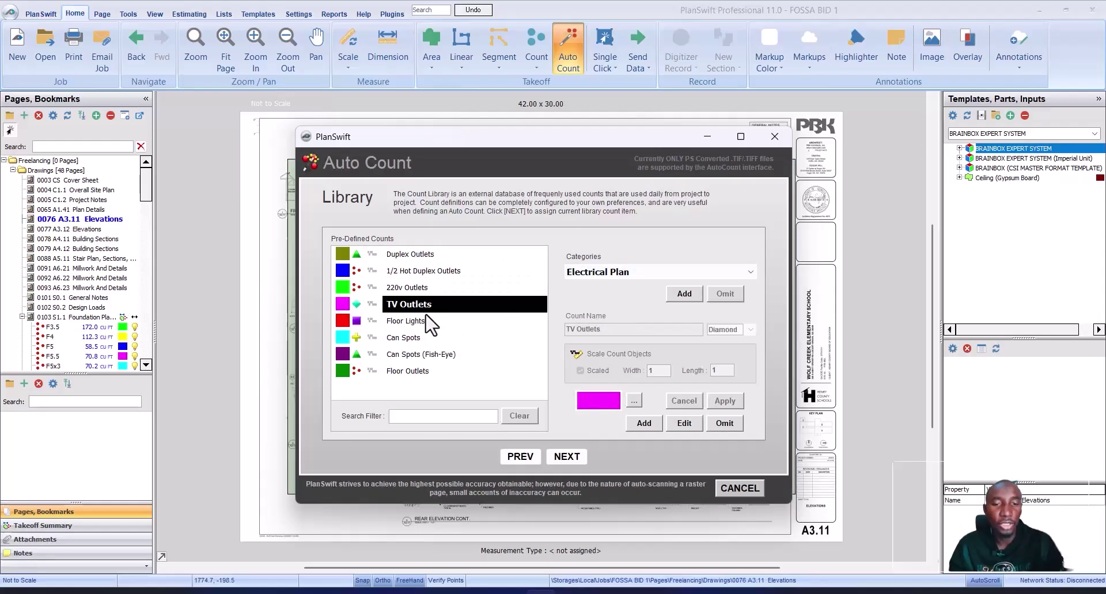
click(428, 322)
click(432, 339)
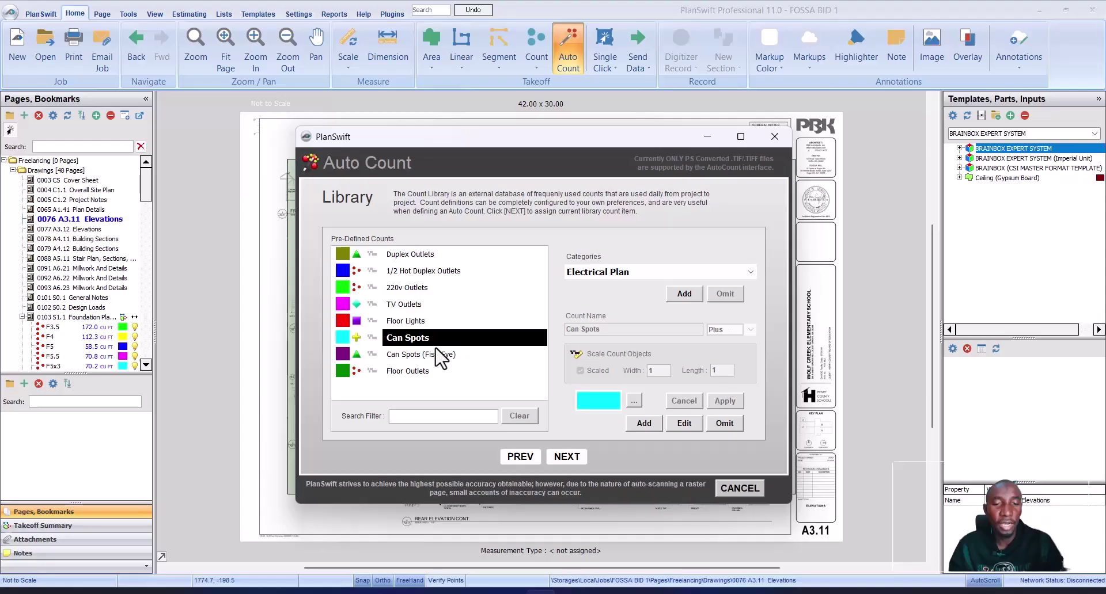
click(425, 356)
click(427, 373)
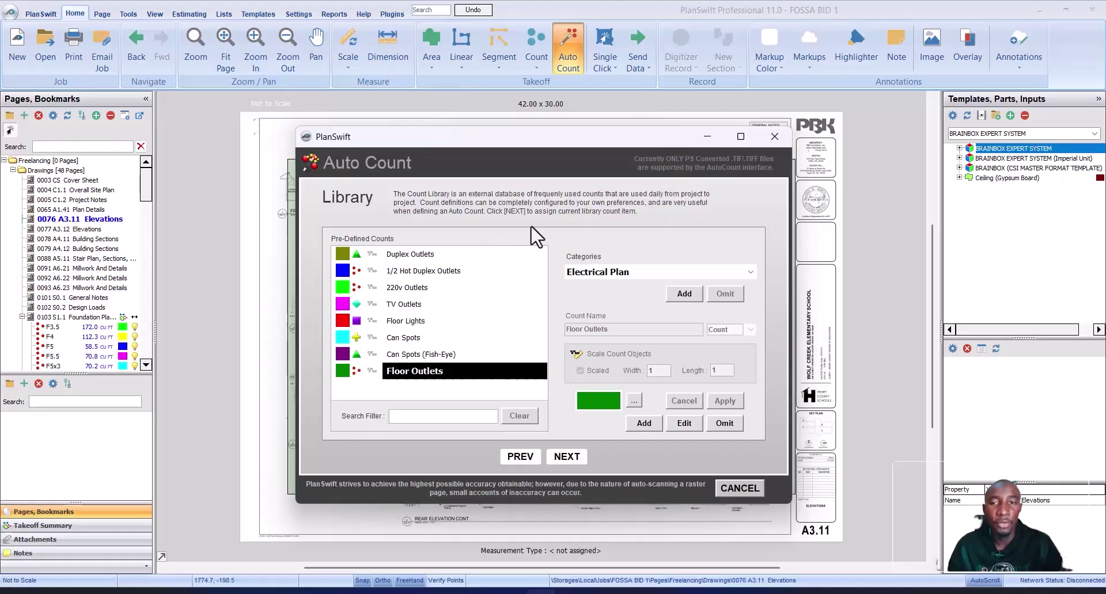
Close the Auto Count window and zoom around sheet A3.11's title block.
key(Escape)
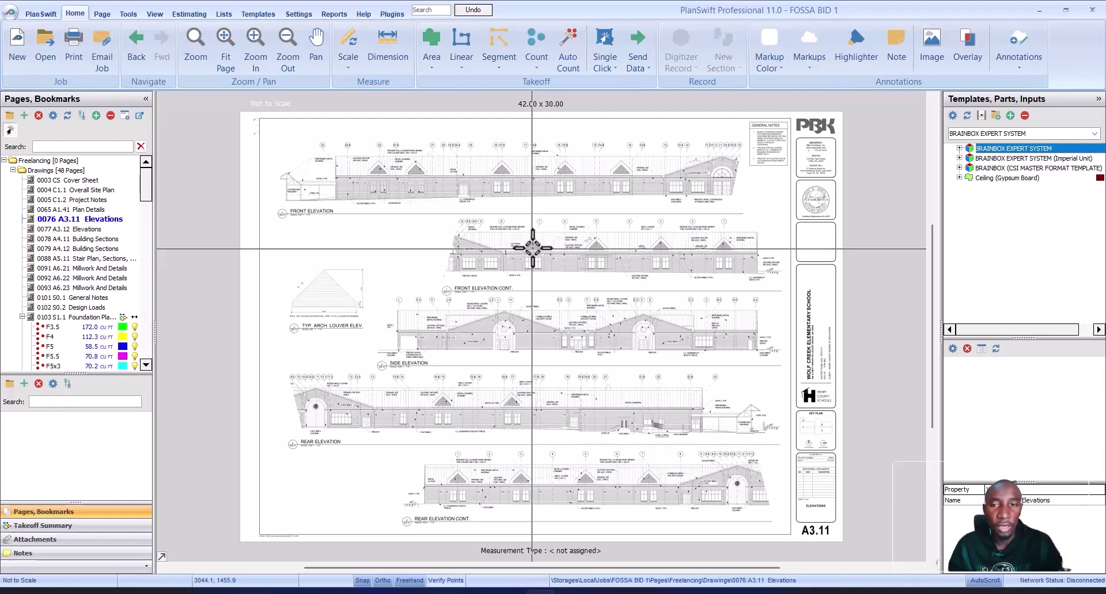
scroll(734, 155, up, 3)
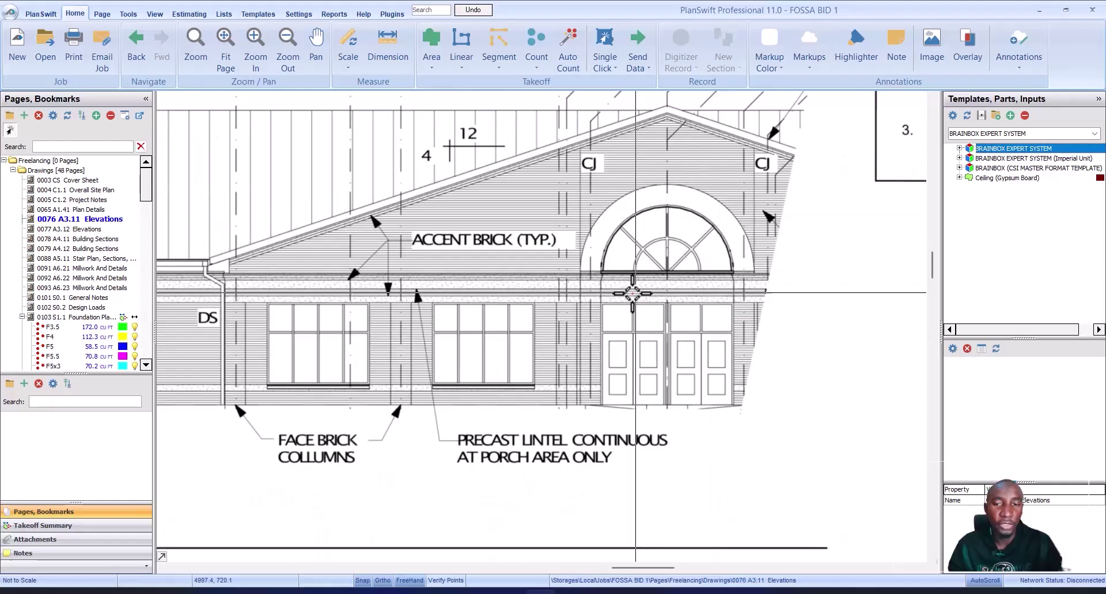
scroll(622, 294, down, 2)
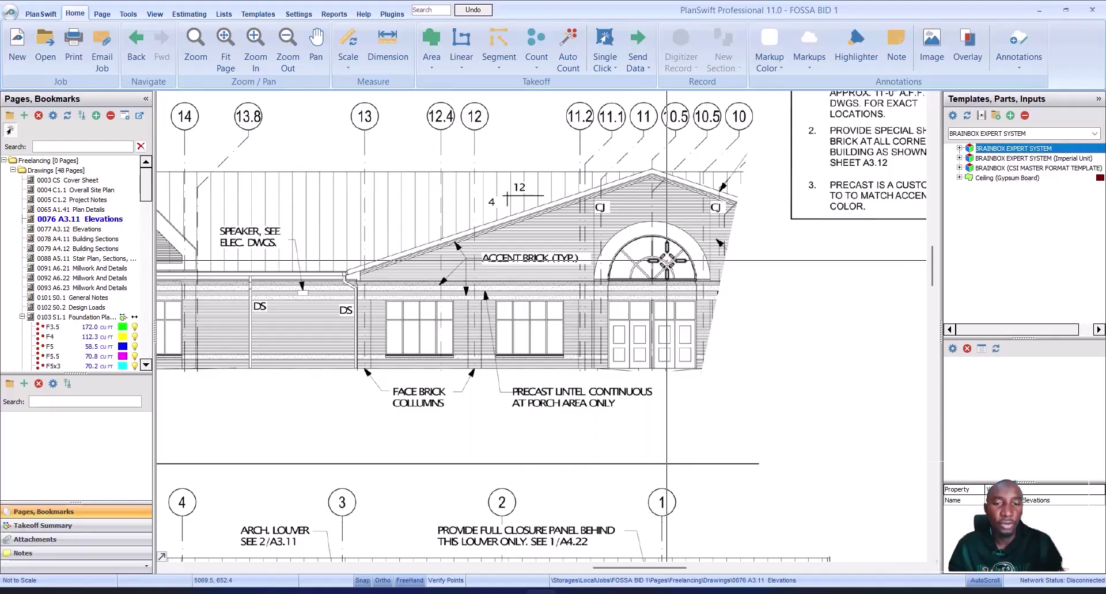
scroll(666, 260, down, 2)
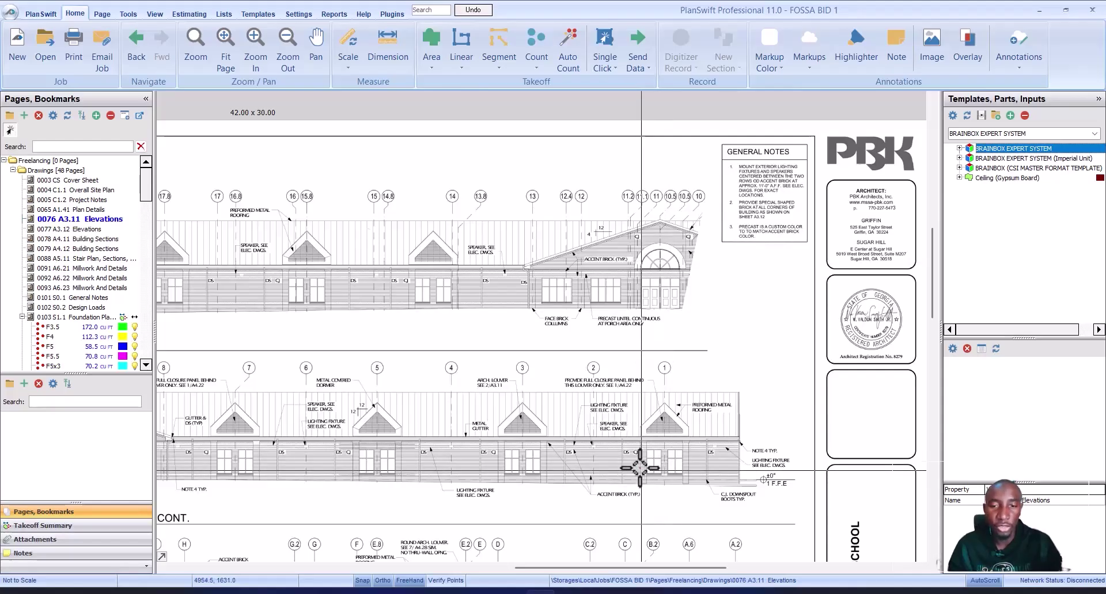
scroll(623, 411, up, 3)
scroll(617, 380, down, 4)
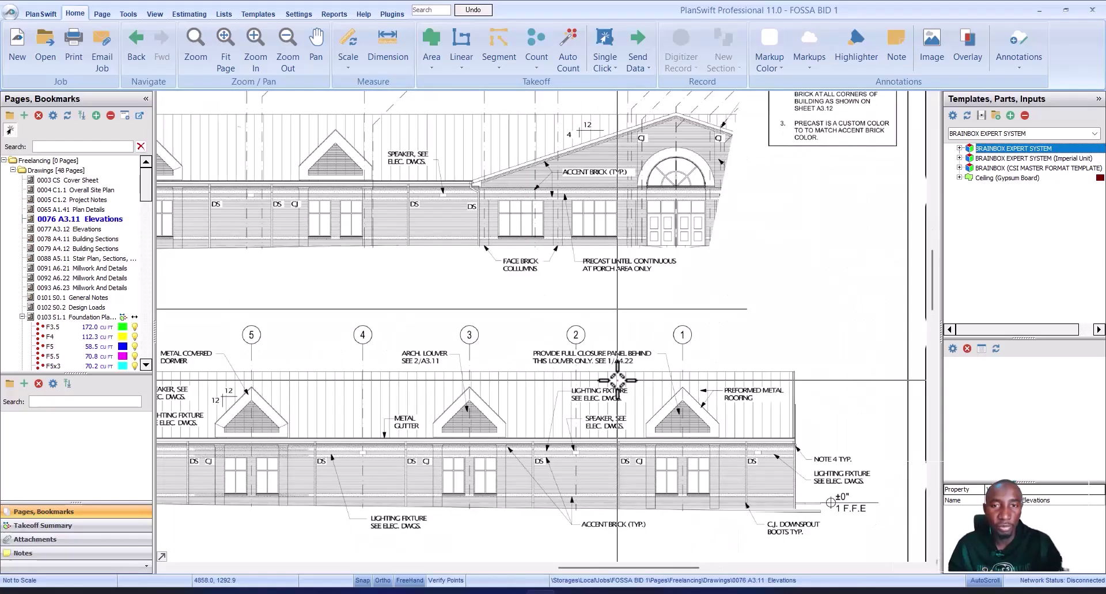
scroll(650, 288, up, 4)
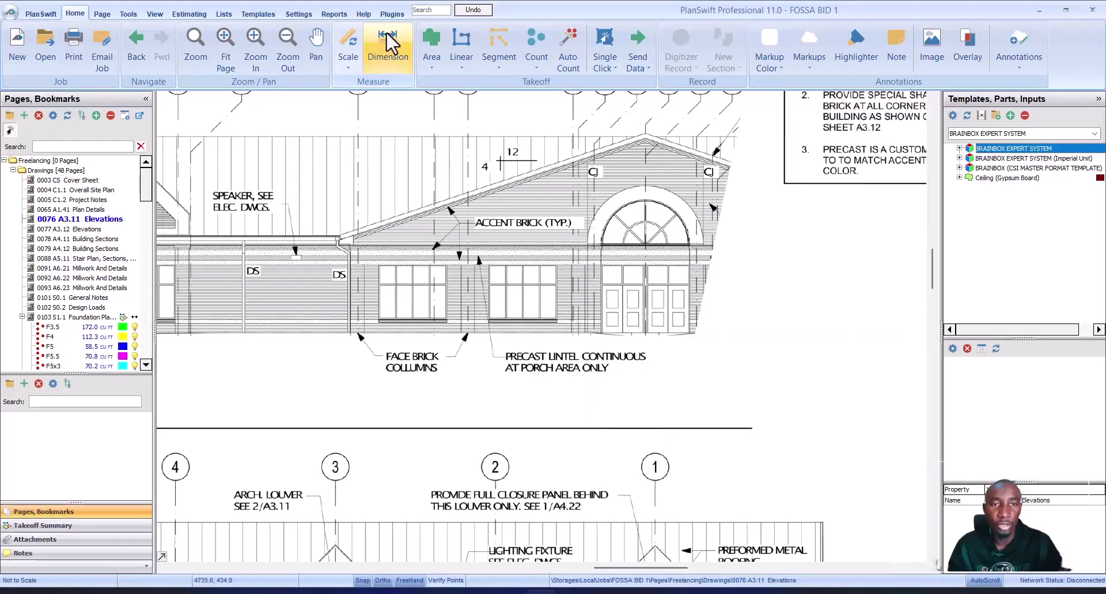
Back out of the page scale settings and zoom to the elevation with the arched window.
click(338, 39)
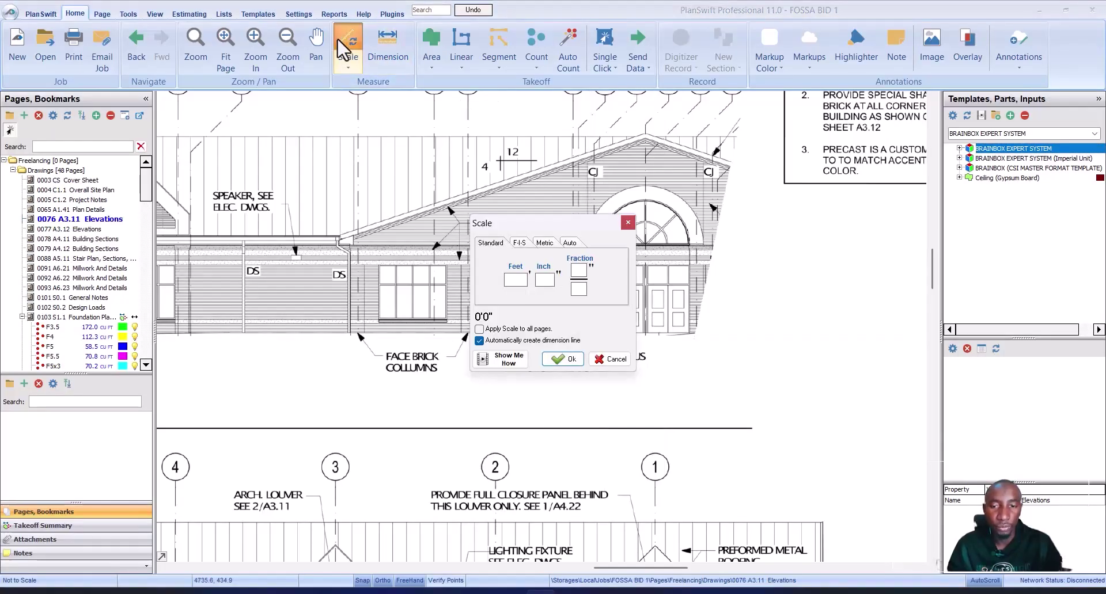
click(606, 359)
scroll(572, 289, down, 3)
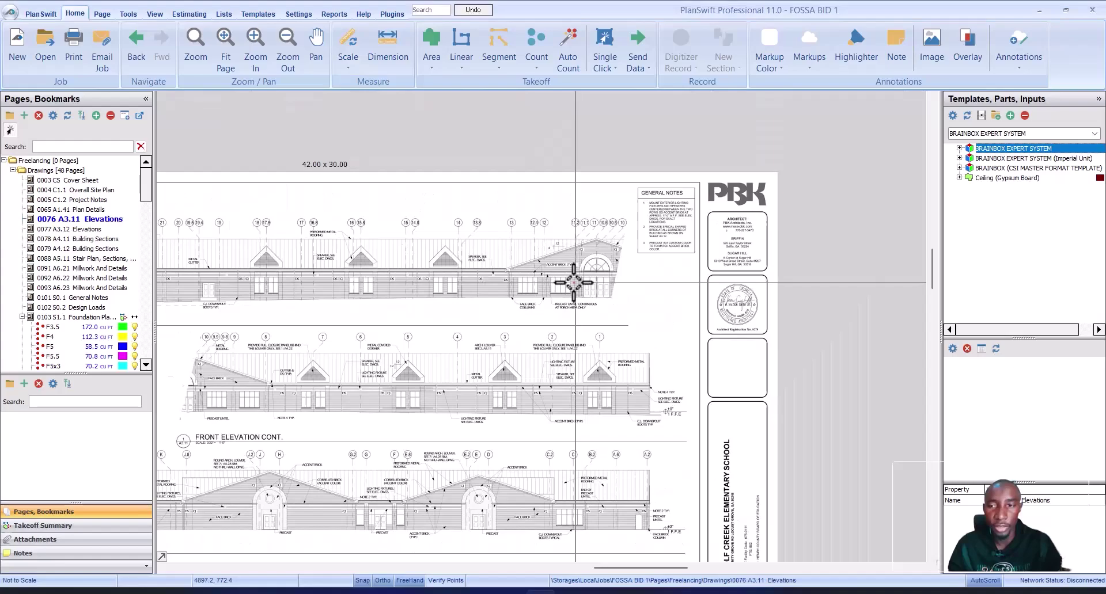
scroll(562, 278, up, 3)
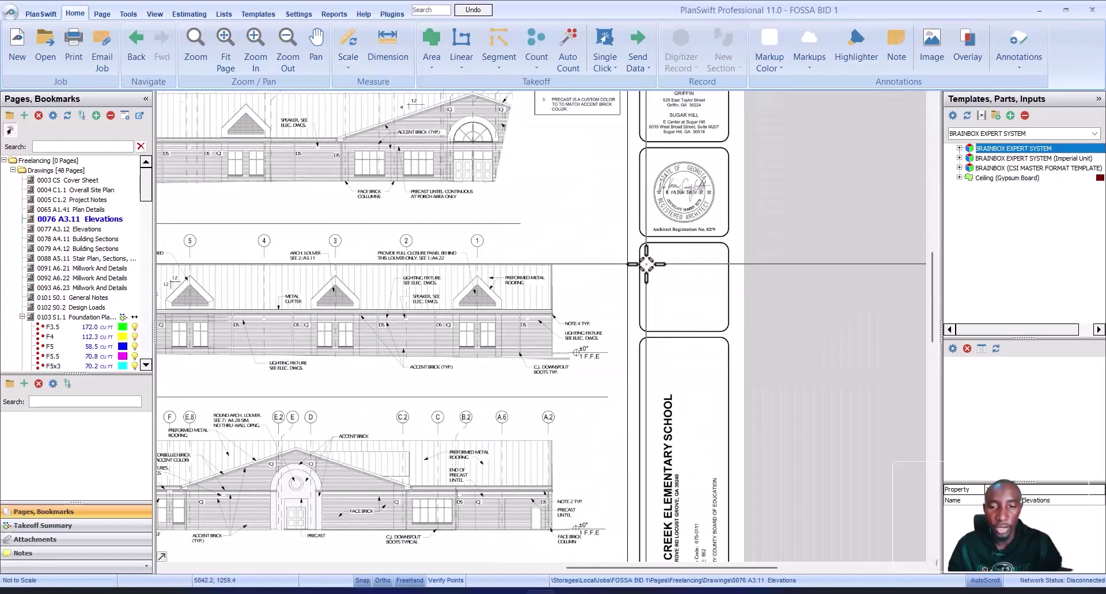
scroll(646, 265, down, 3)
scroll(662, 383, up, 3)
scroll(678, 397, up, 2)
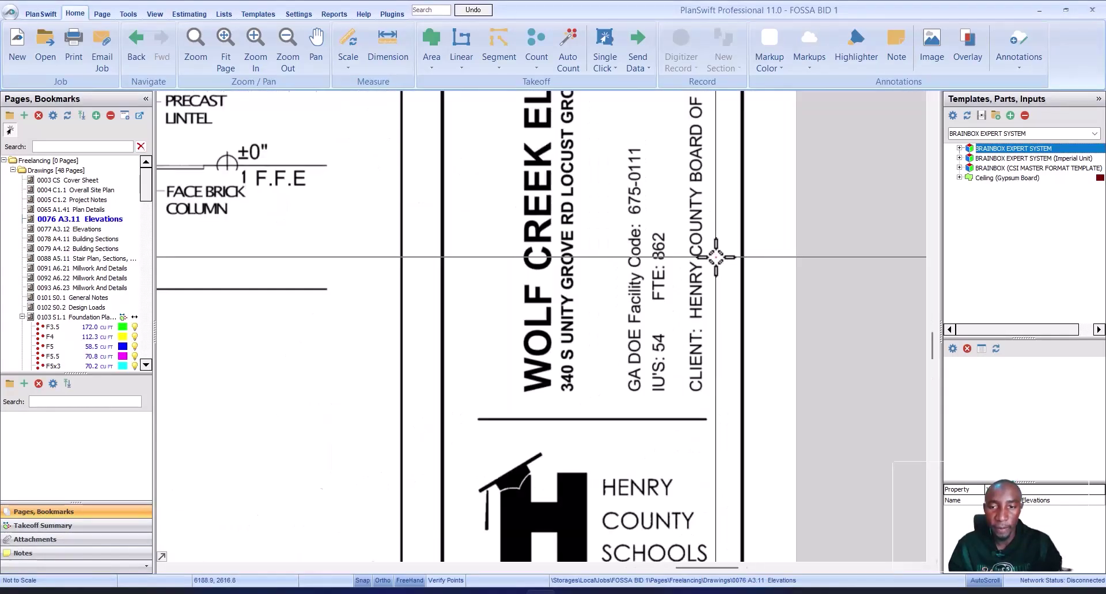
scroll(708, 299, down, 4)
scroll(704, 460, up, 3)
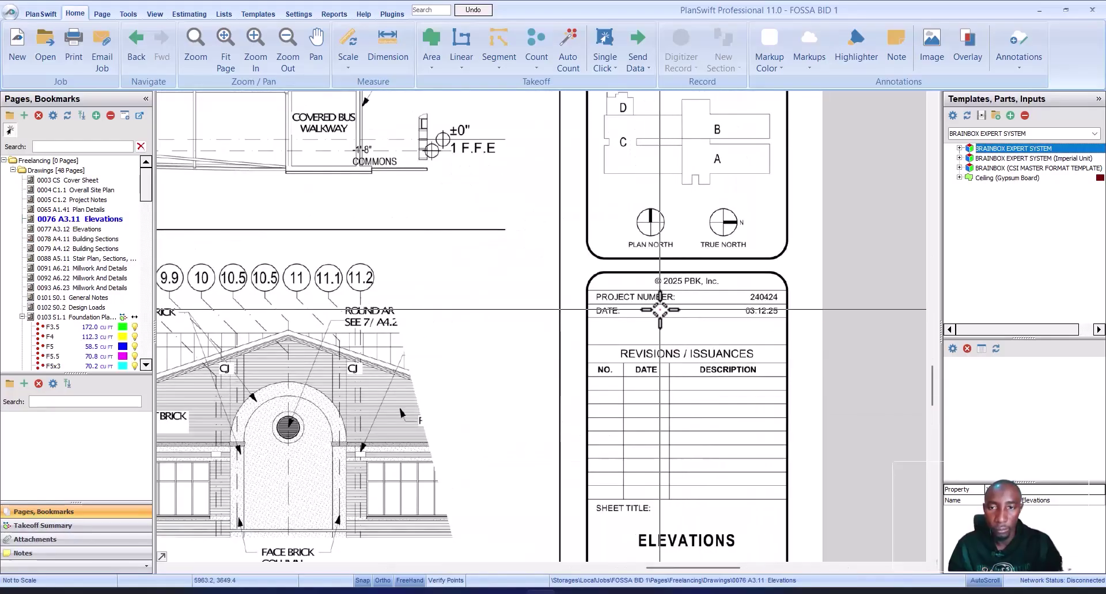
scroll(684, 373, down, 2)
scroll(683, 366, down, 1)
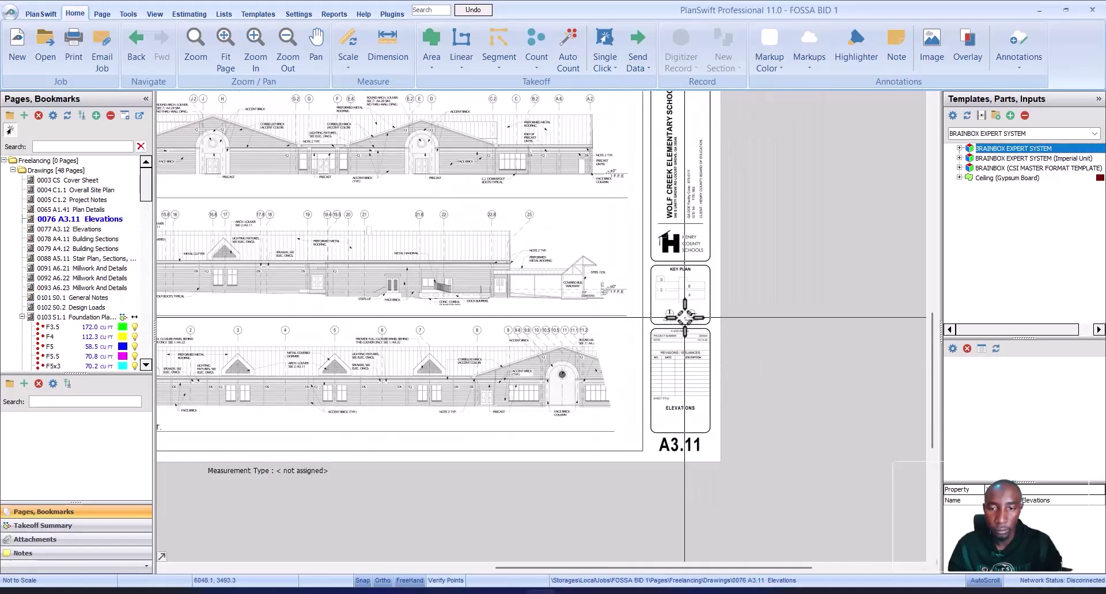
scroll(683, 359, up, 2)
scroll(673, 173, up, 1)
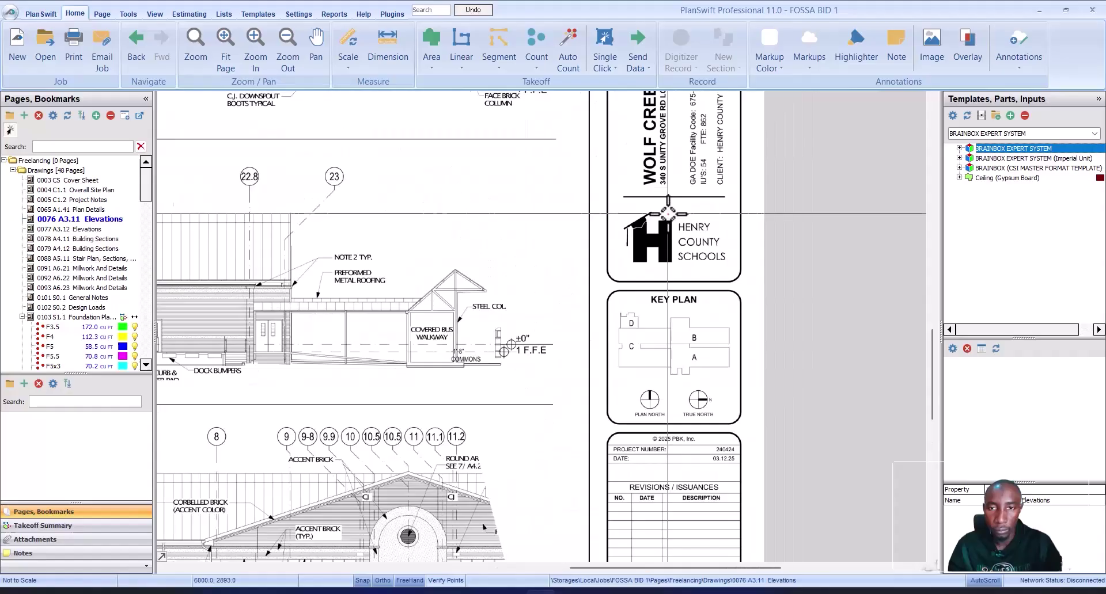
scroll(676, 172, down, 3)
scroll(677, 171, up, 4)
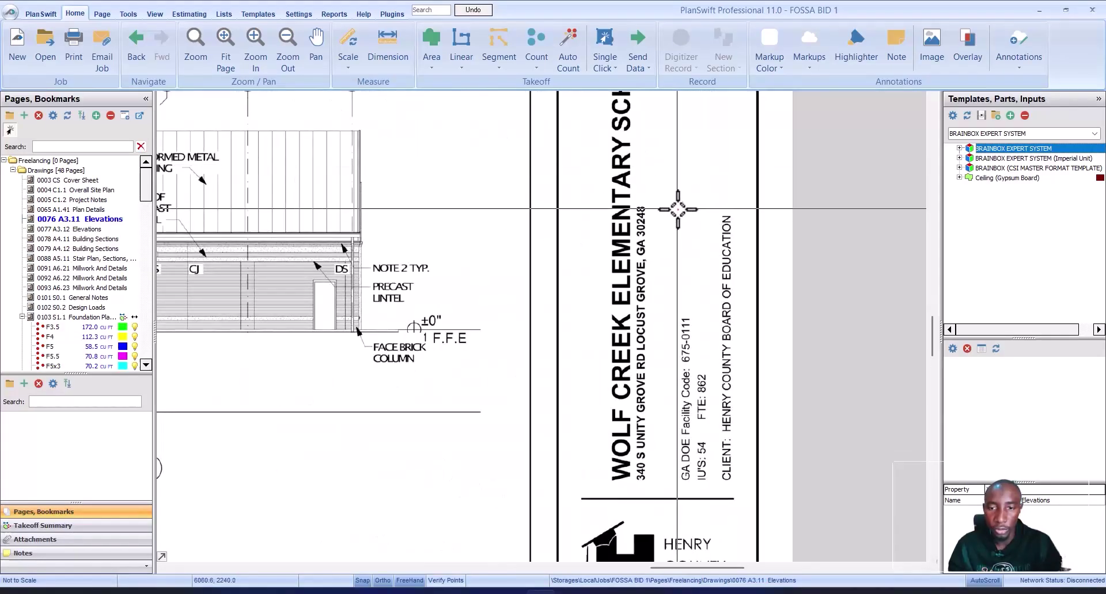
scroll(677, 172, down, 3)
scroll(680, 144, up, 3)
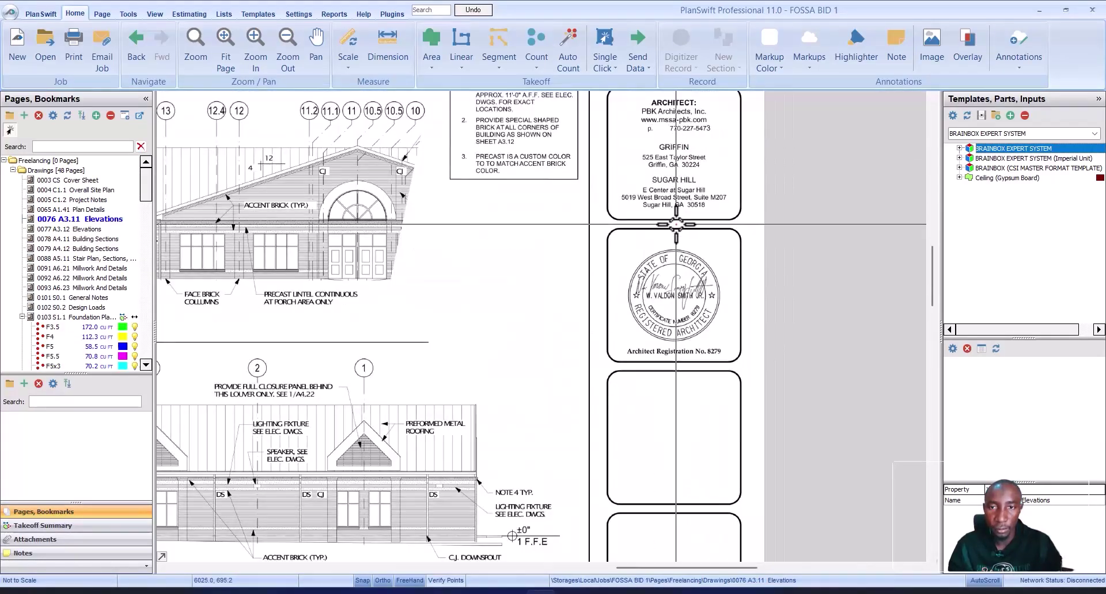
scroll(701, 234, down, 3)
scroll(592, 218, up, 4)
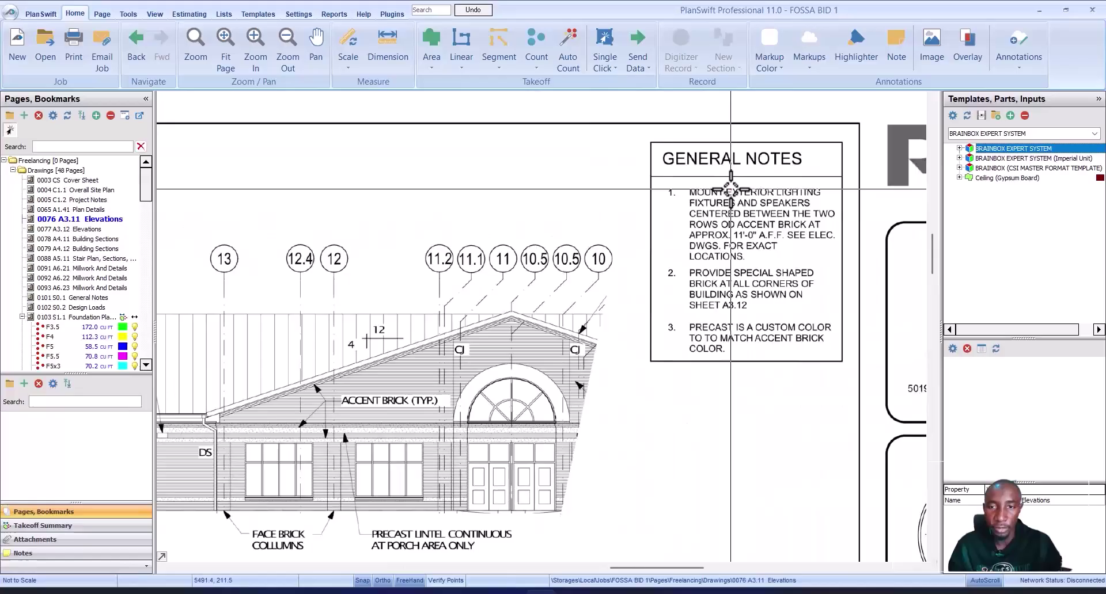
scroll(723, 192, down, 2)
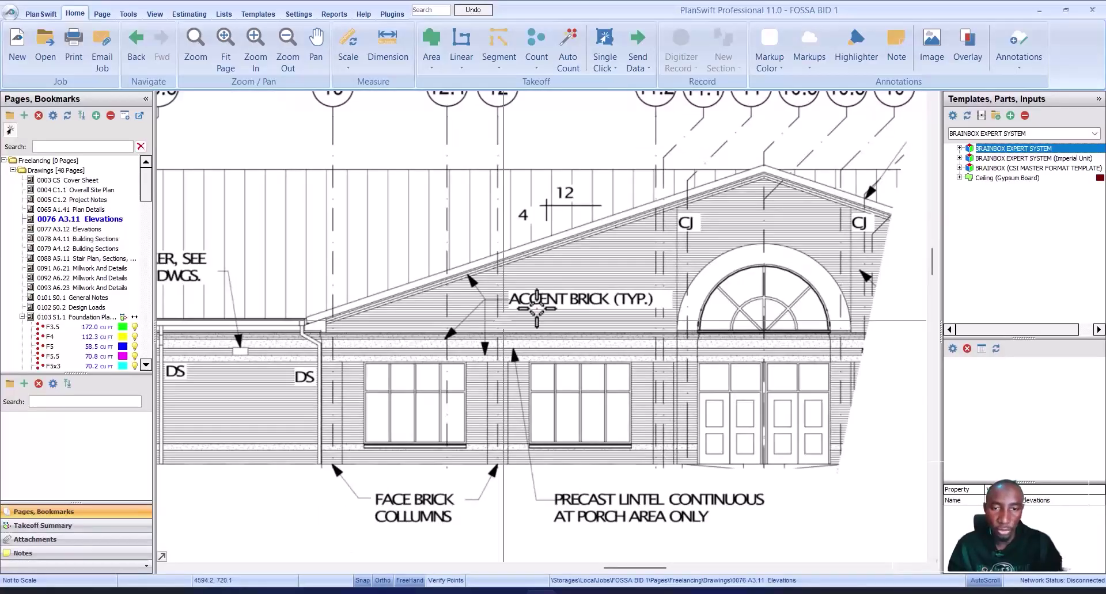
scroll(536, 308, down, 2)
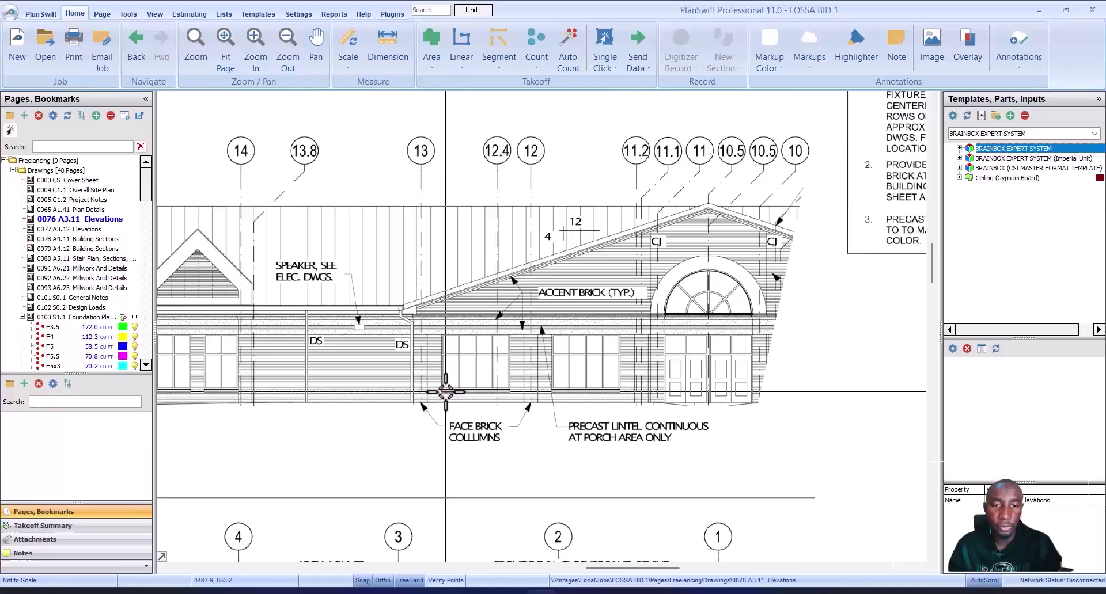
Set a metric scale by marking the window's height, bottom to top corner, as 2.00 M.
click(353, 51)
click(544, 243)
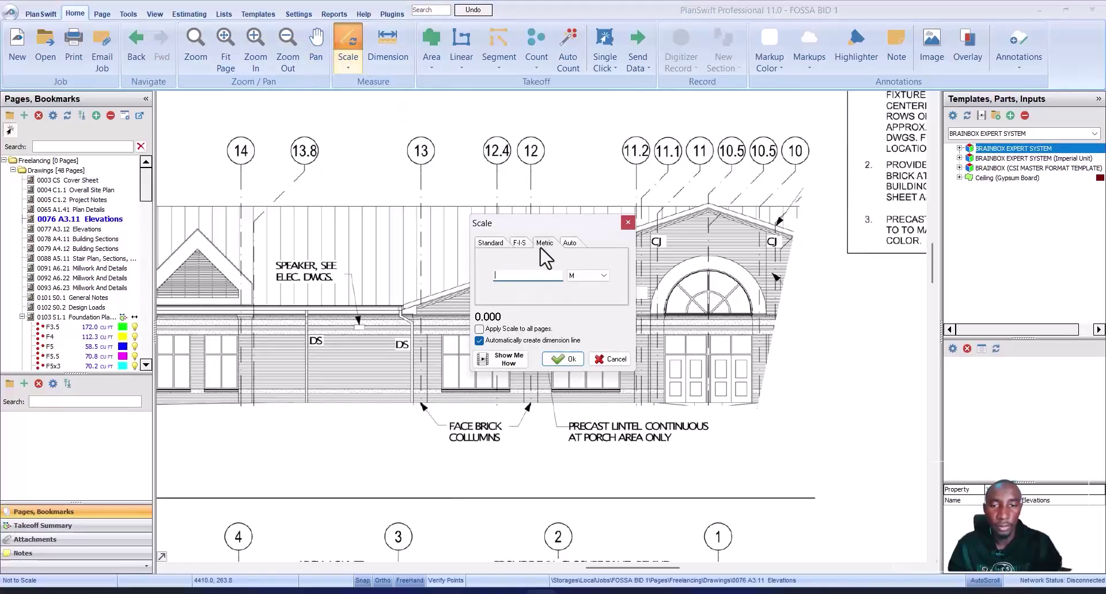
click(559, 360)
scroll(438, 455, up, 5)
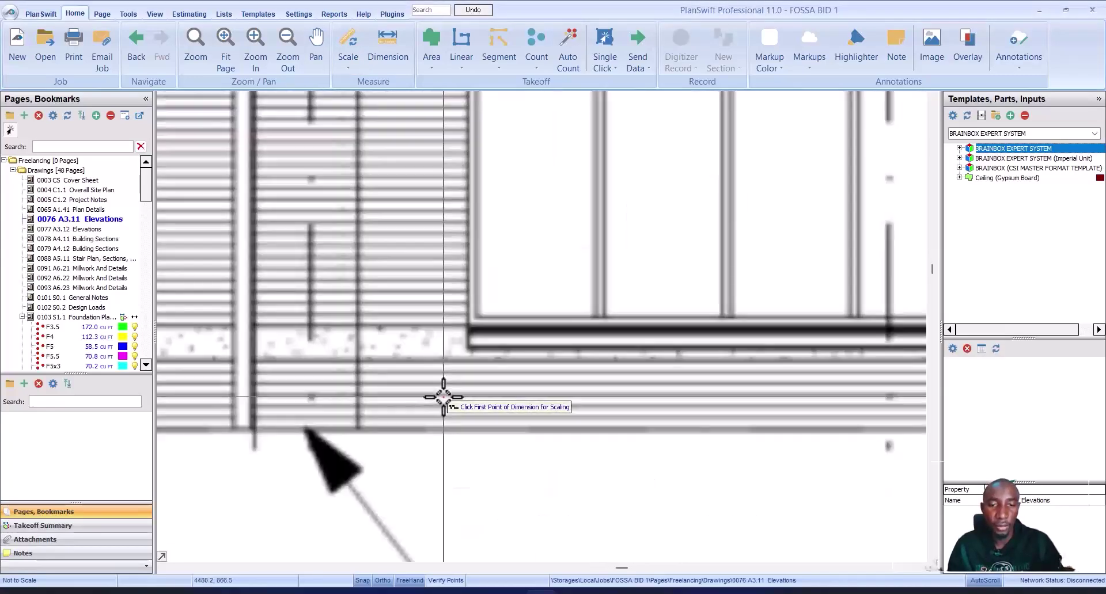
click(467, 336)
scroll(469, 331, down, 3)
scroll(469, 326, up, 2)
scroll(473, 149, up, 2)
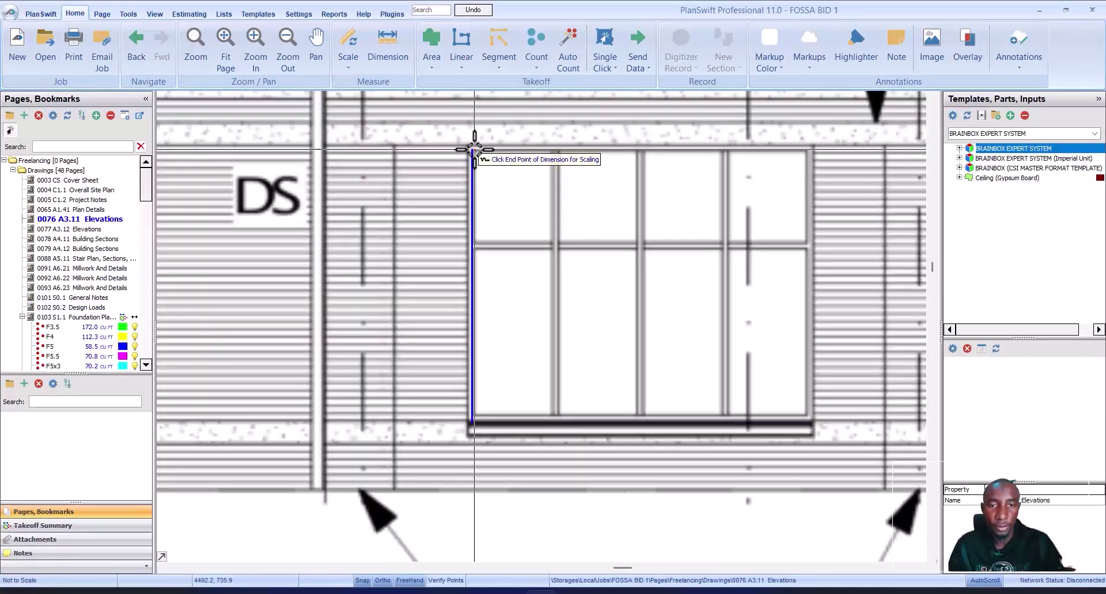
scroll(473, 148, up, 2)
click(467, 156)
scroll(414, 202, down, 4)
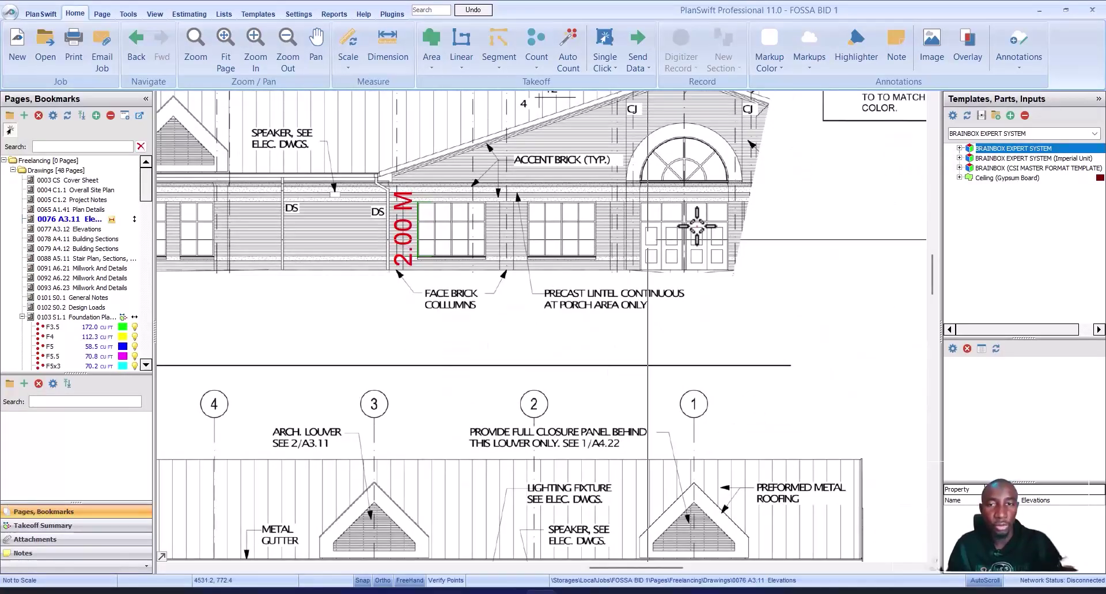
scroll(575, 219, down, 3)
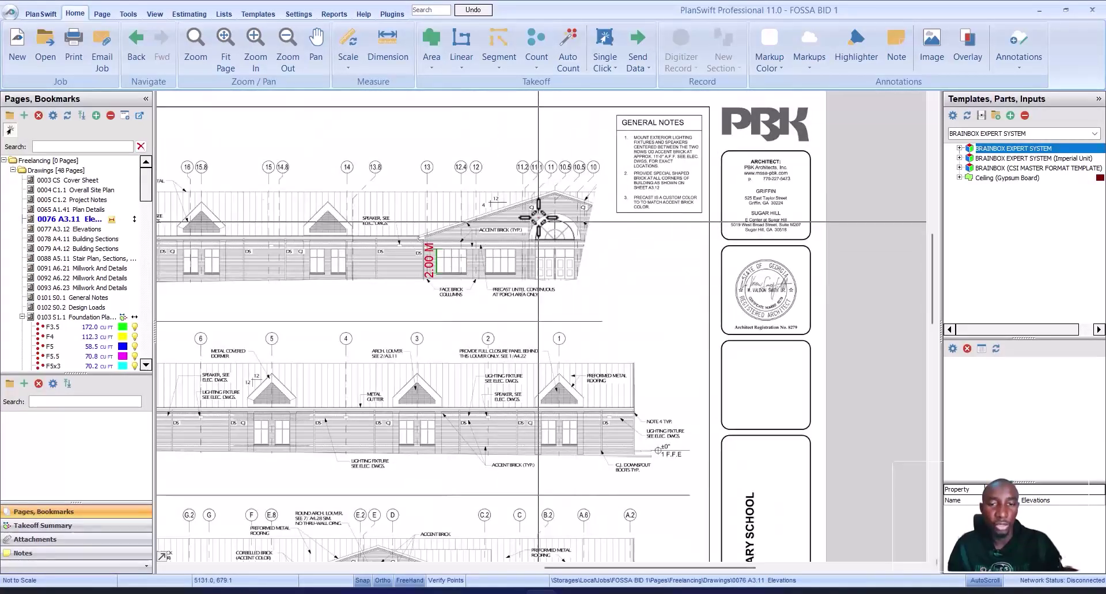
Create a red Area takeoff named Area and zoom in on the arch's left sill corner.
scroll(575, 219, up, 3)
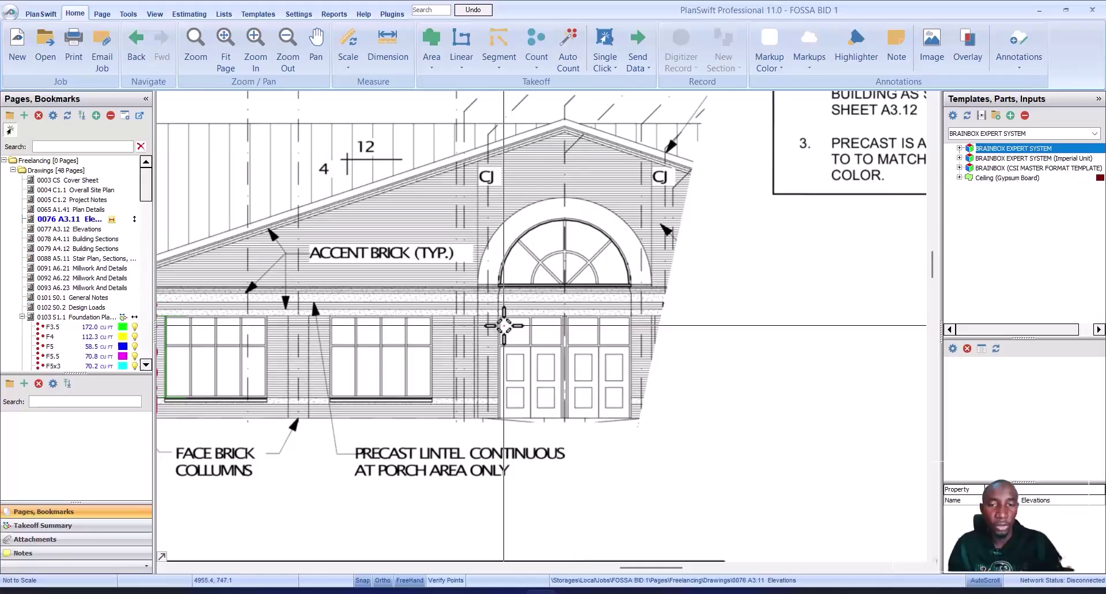
scroll(512, 257, up, 2)
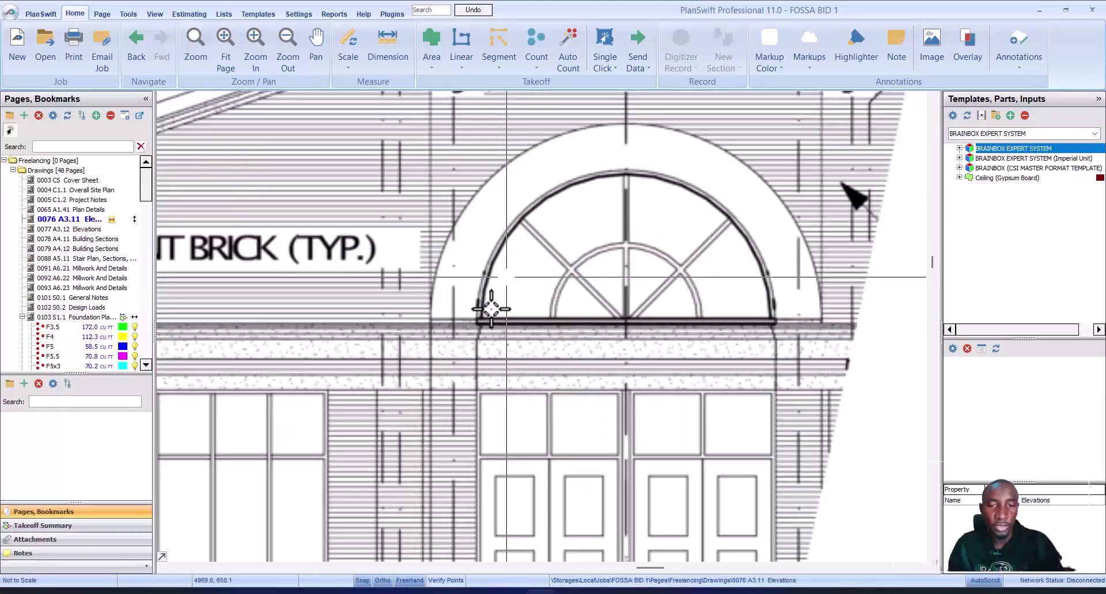
click(436, 43)
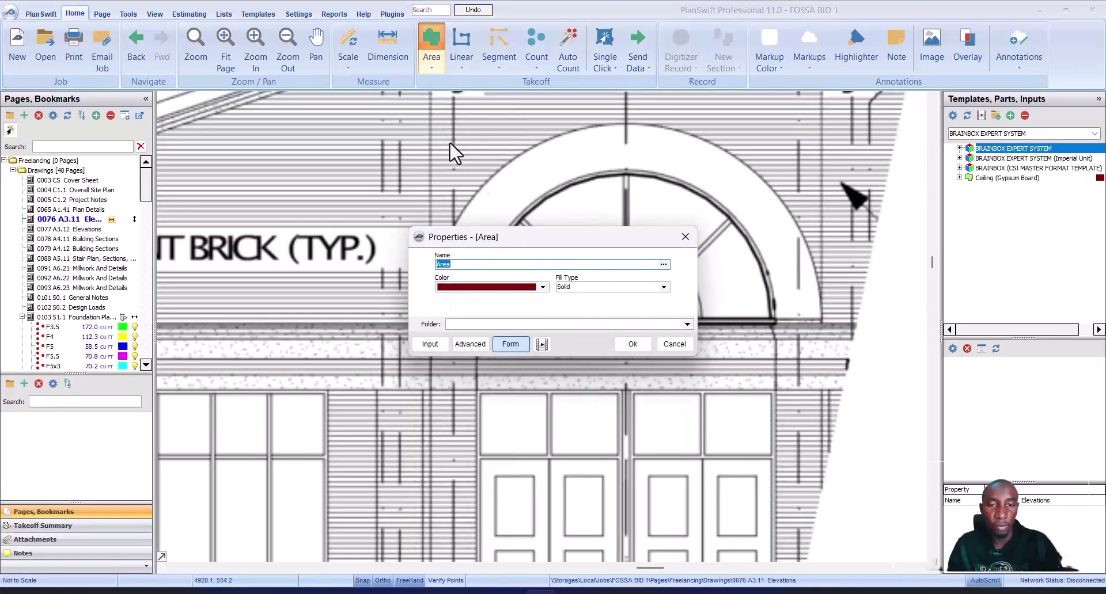
click(616, 343)
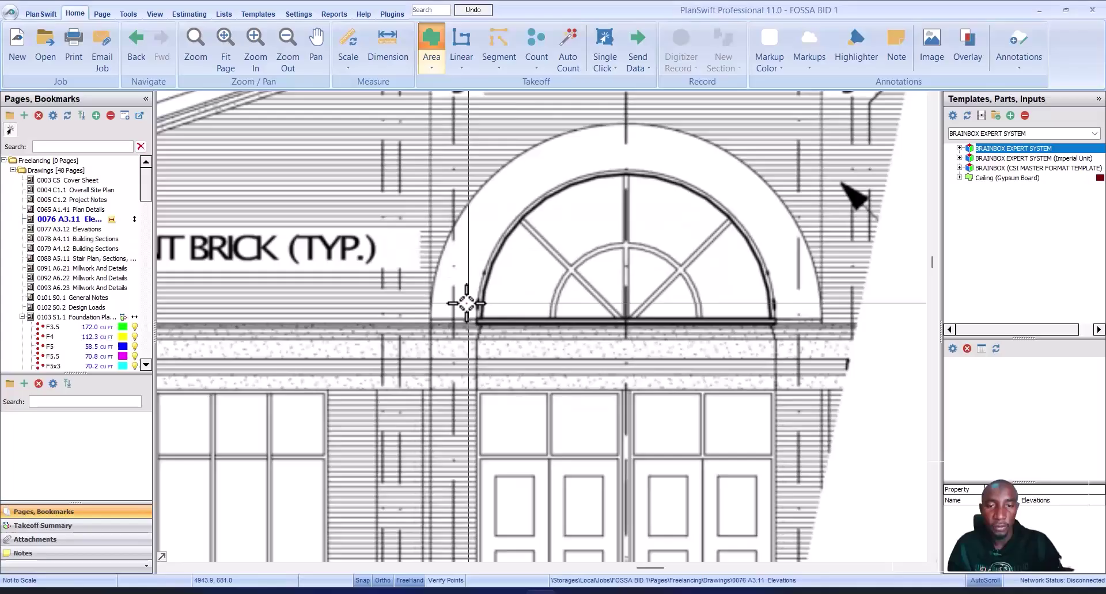
scroll(483, 320, up, 2)
scroll(483, 320, up, 2)
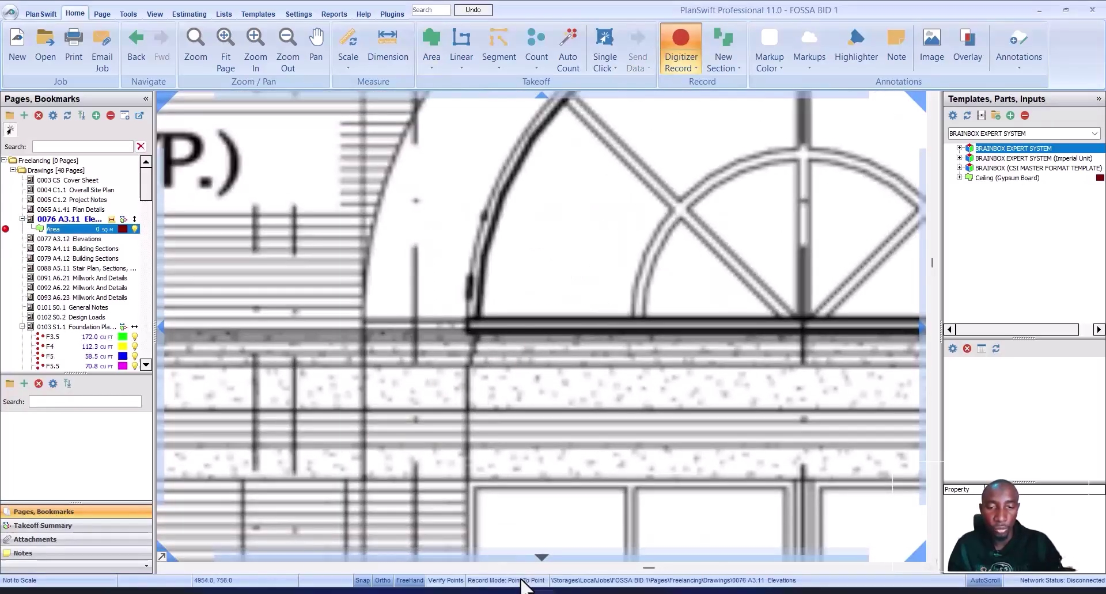
Place Area points from the left sill corner up the frame and across the arch's top.
scroll(469, 316, up, 3)
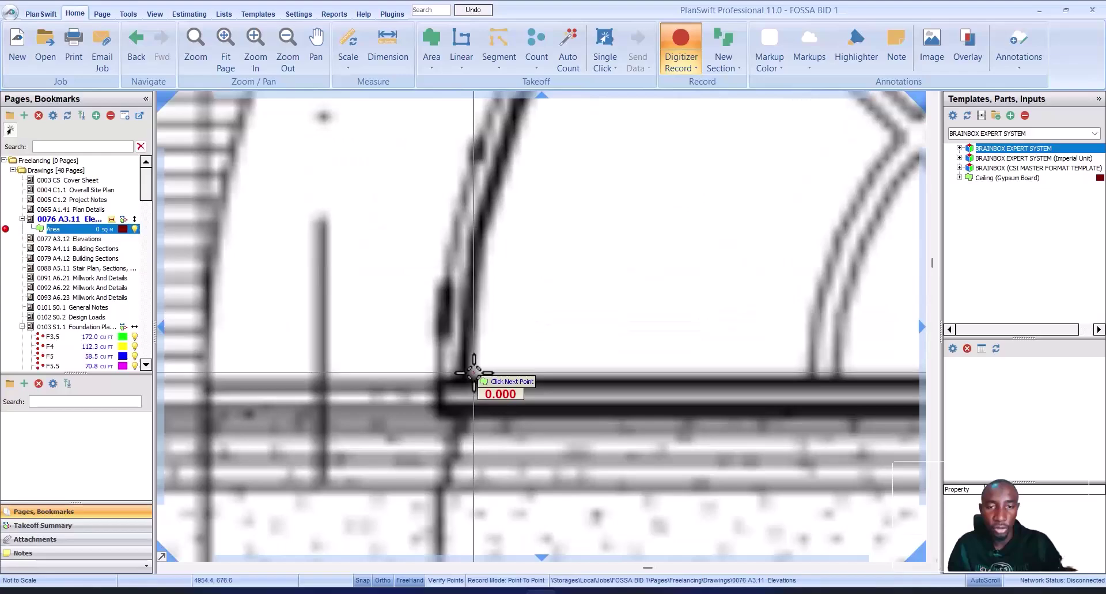
click(474, 373)
click(468, 241)
scroll(464, 174, down, 1)
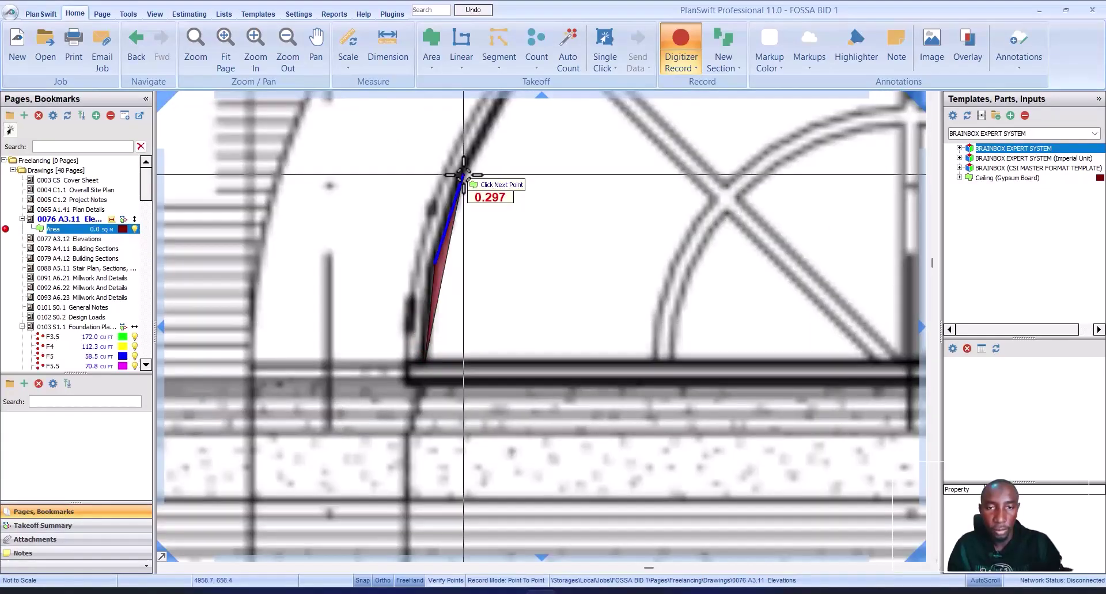
scroll(403, 190, down, 2)
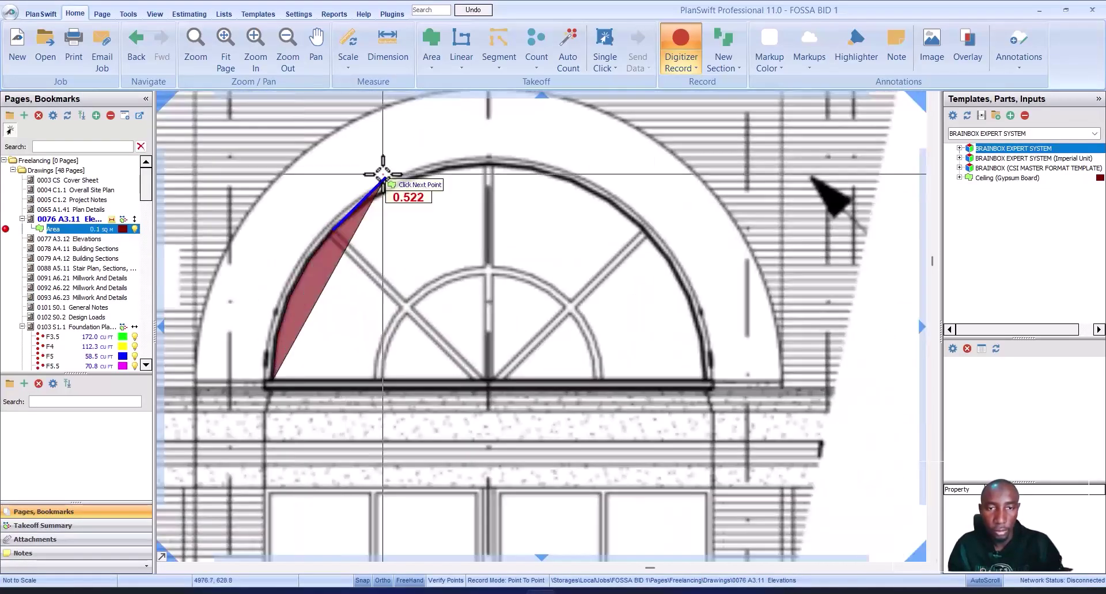
click(397, 167)
scroll(464, 196, up, 4)
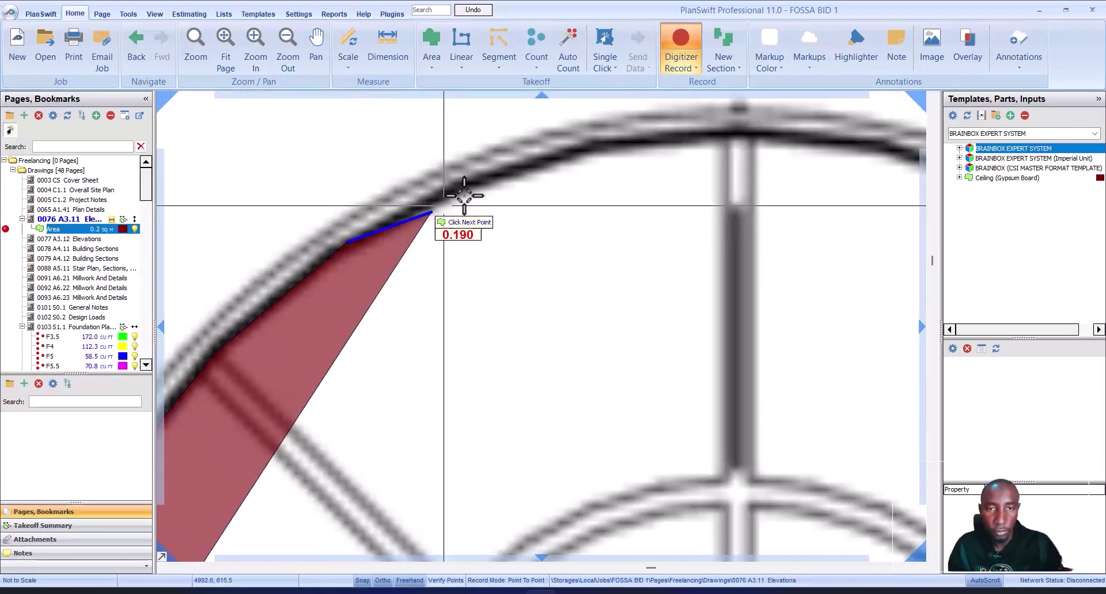
scroll(346, 231, down, 2)
scroll(441, 200, up, 2)
click(442, 200)
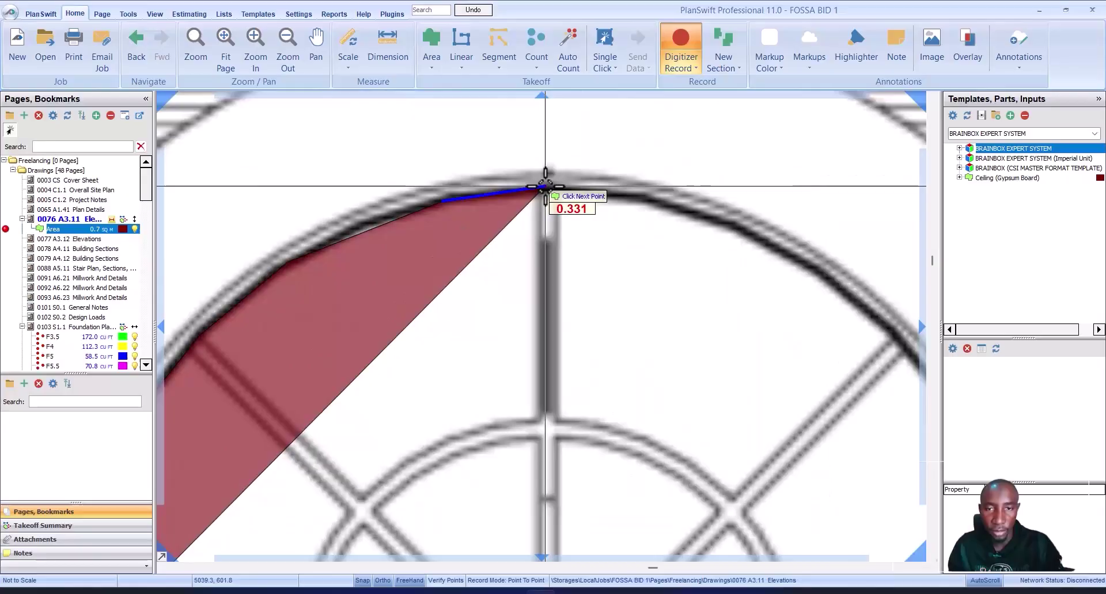
click(544, 186)
scroll(646, 185, down, 1)
scroll(645, 193, up, 2)
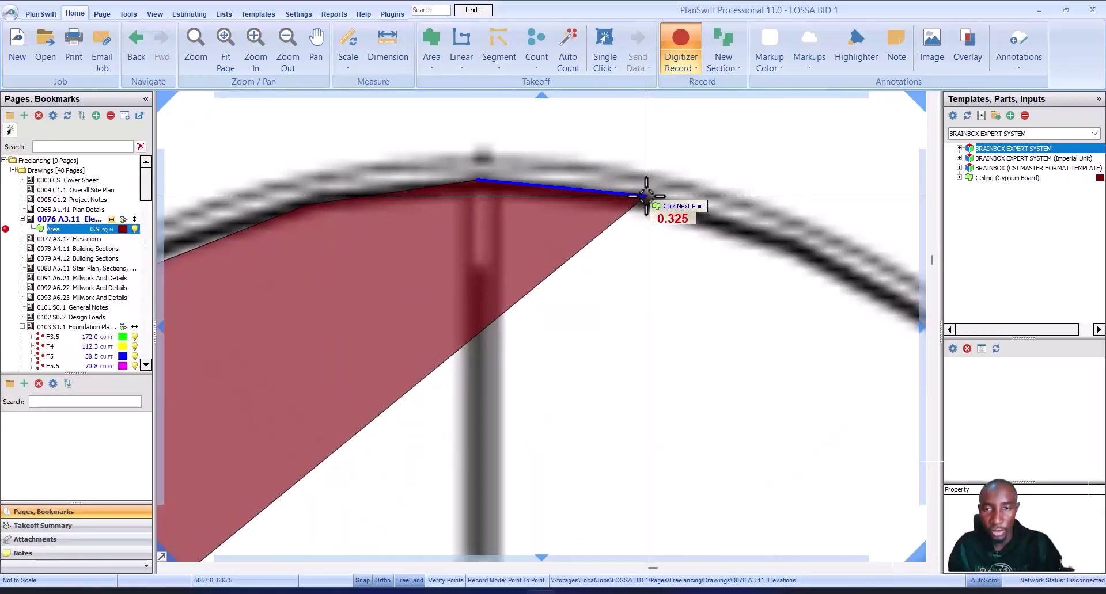
Continue Area points down the arch's curve to its bottom corner and bring up the finish options.
click(646, 196)
click(804, 244)
click(780, 348)
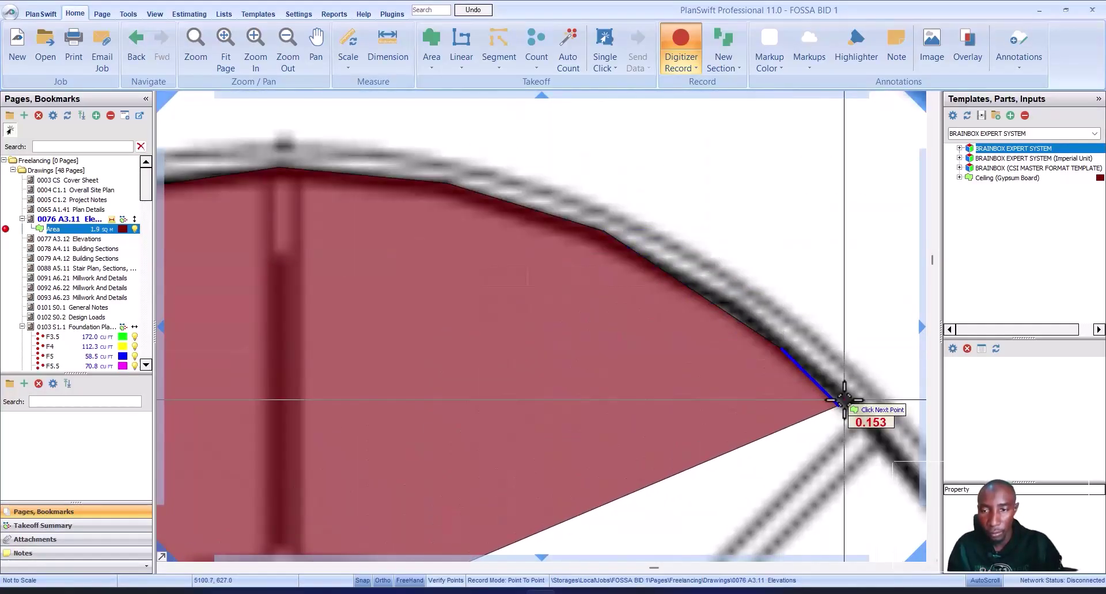
scroll(843, 399, down, 2)
scroll(698, 328, up, 2)
scroll(829, 407, down, 2)
scroll(770, 419, up, 2)
click(633, 230)
click(729, 408)
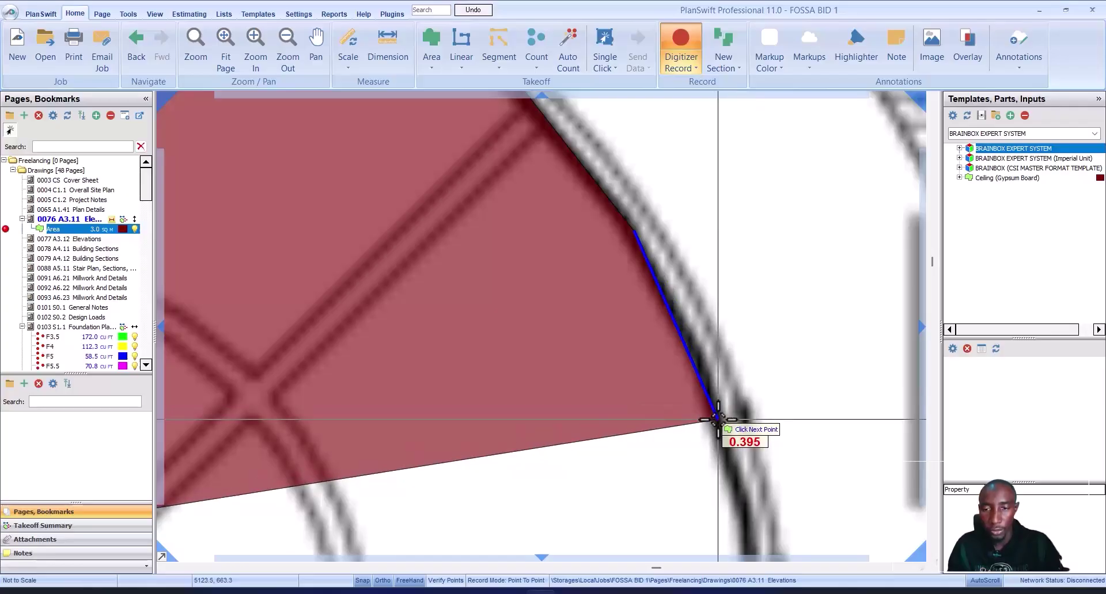
scroll(714, 424, down, 3)
scroll(740, 305, up, 1)
scroll(727, 403, up, 2)
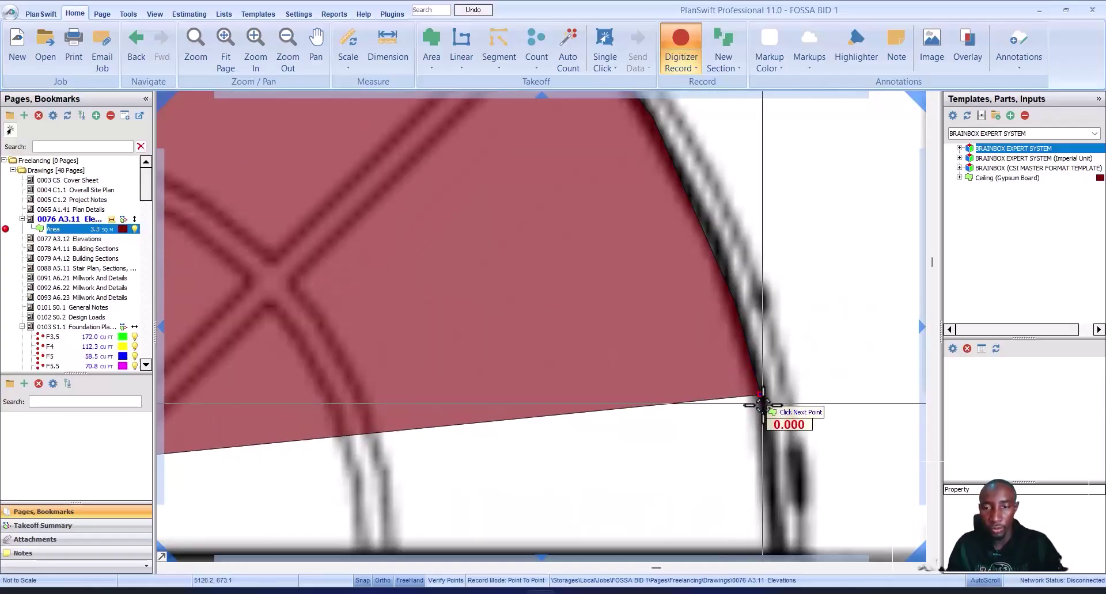
scroll(751, 406, down, 2)
scroll(776, 419, up, 2)
scroll(792, 495, down, 3)
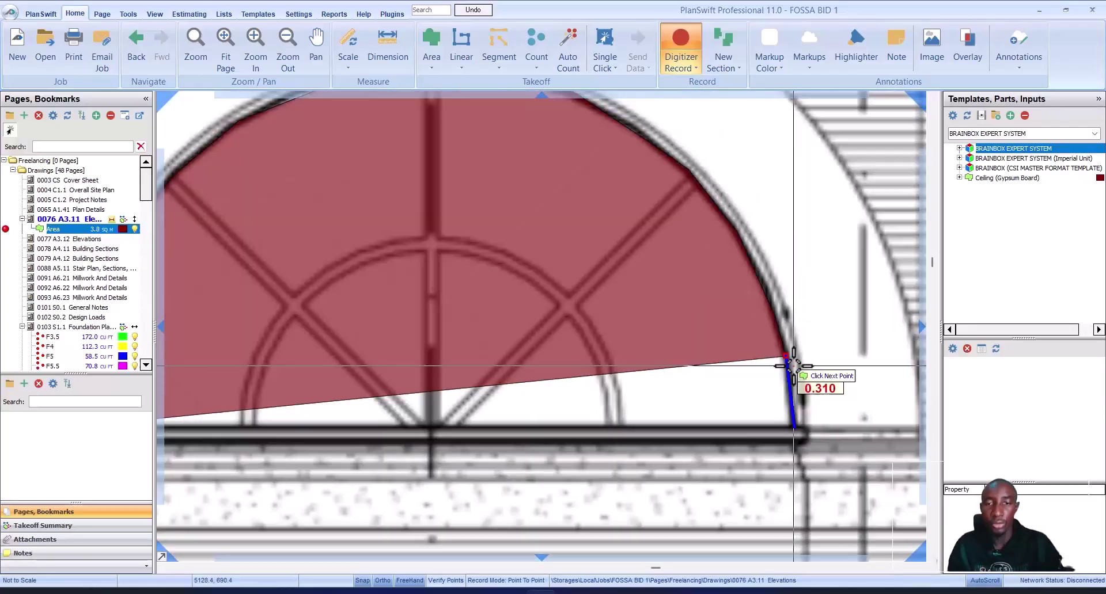
click(791, 429)
scroll(685, 404, up, 2)
right_click(619, 374)
Stop the red Area and select it to confirm 3.80 SQ M, 8.02 M linear, 16 points.
click(657, 403)
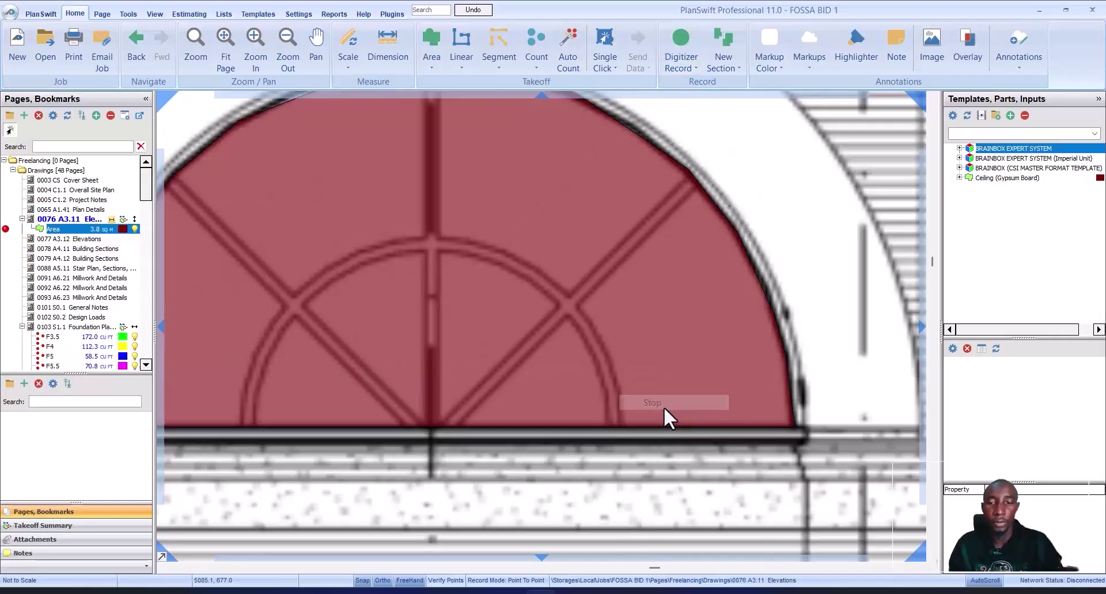
scroll(658, 347, down, 2)
scroll(658, 346, down, 3)
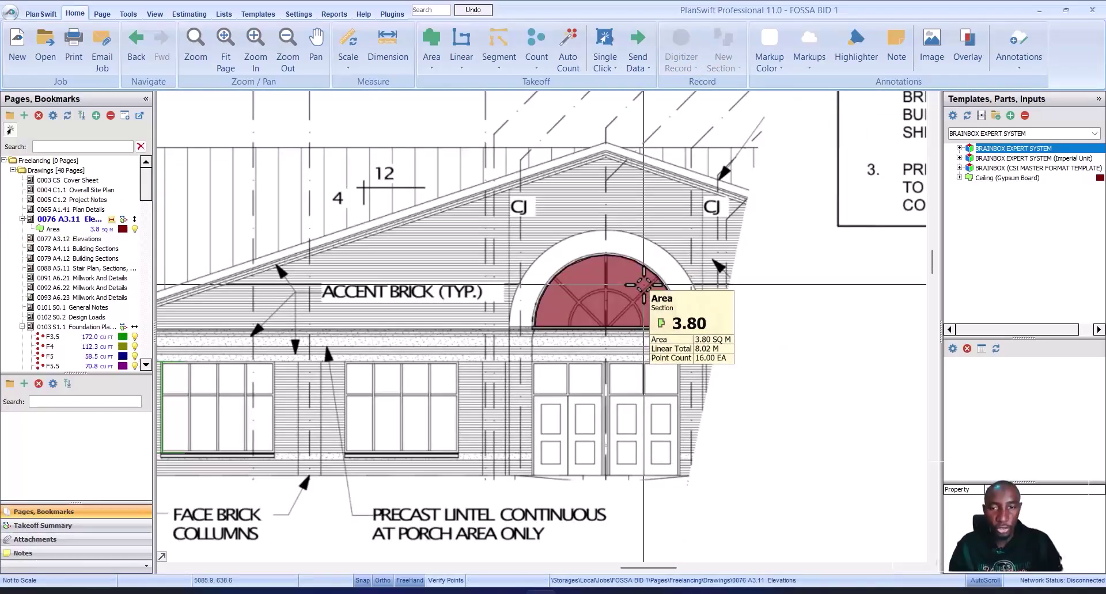
click(640, 274)
scroll(642, 277, up, 2)
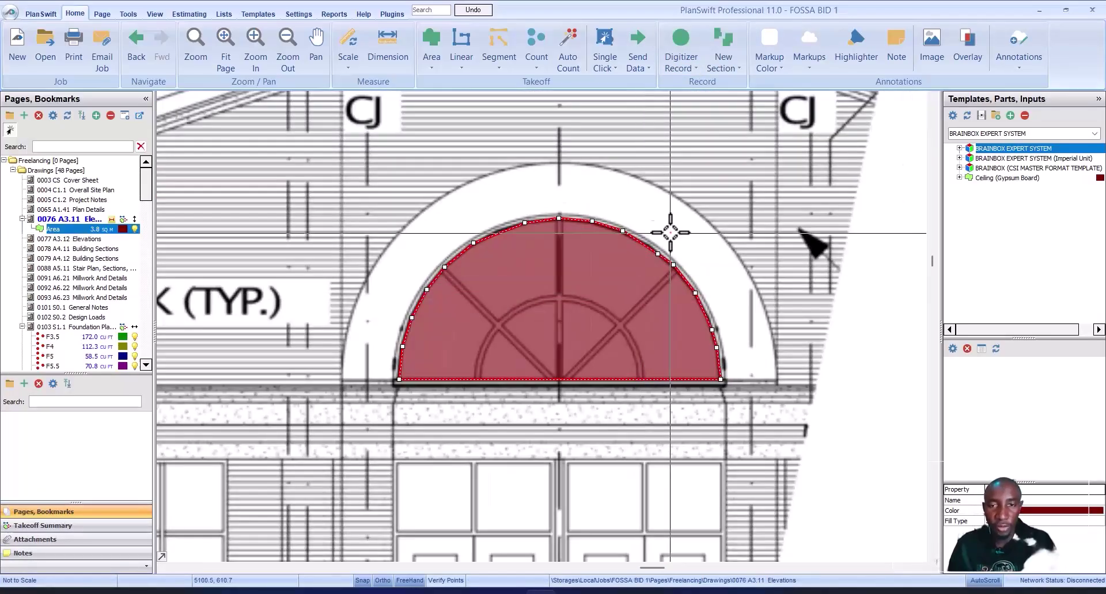
click(735, 222)
click(568, 301)
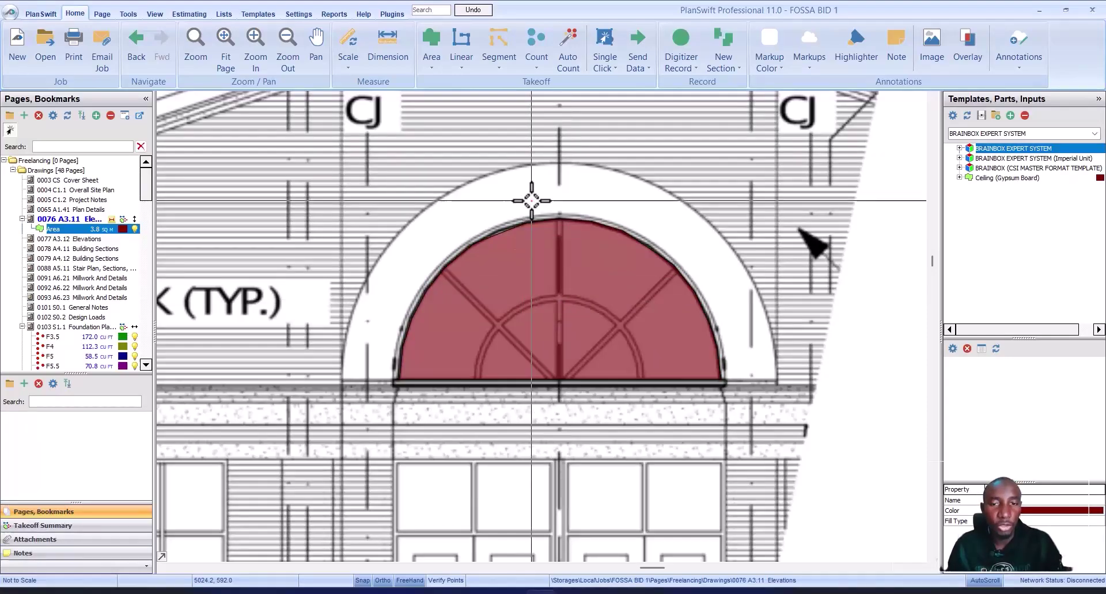
click(530, 197)
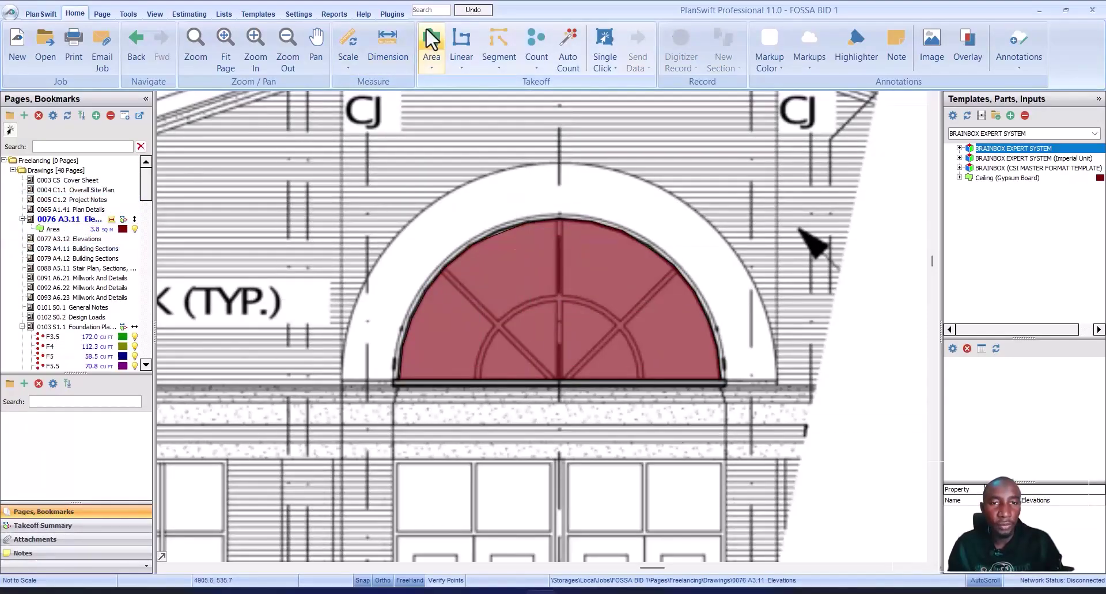
Create a second area takeoff named Arch in teal.
click(415, 60)
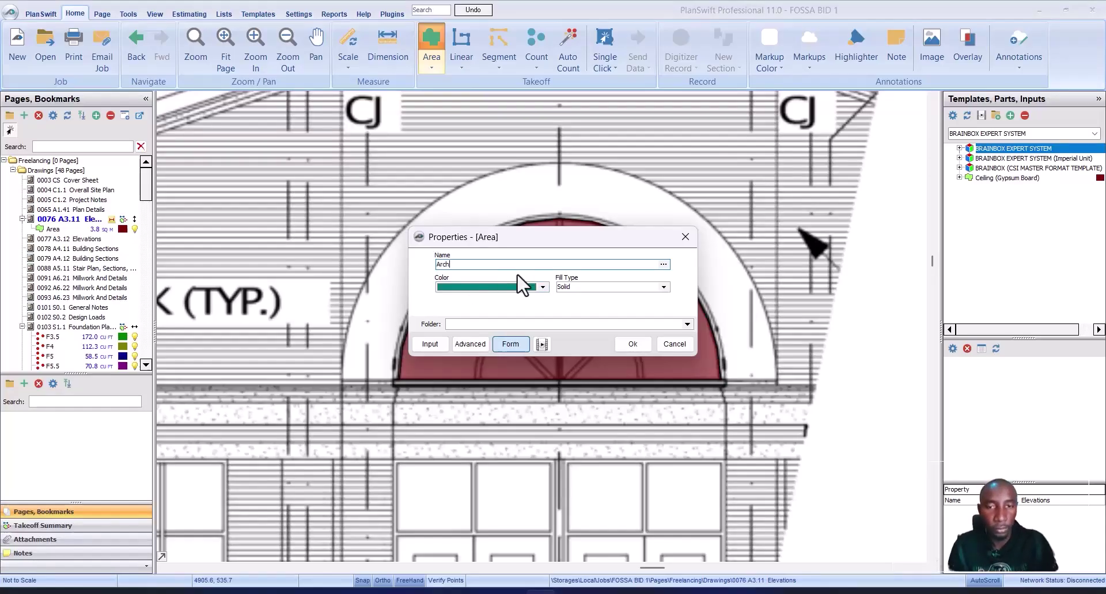
click(631, 344)
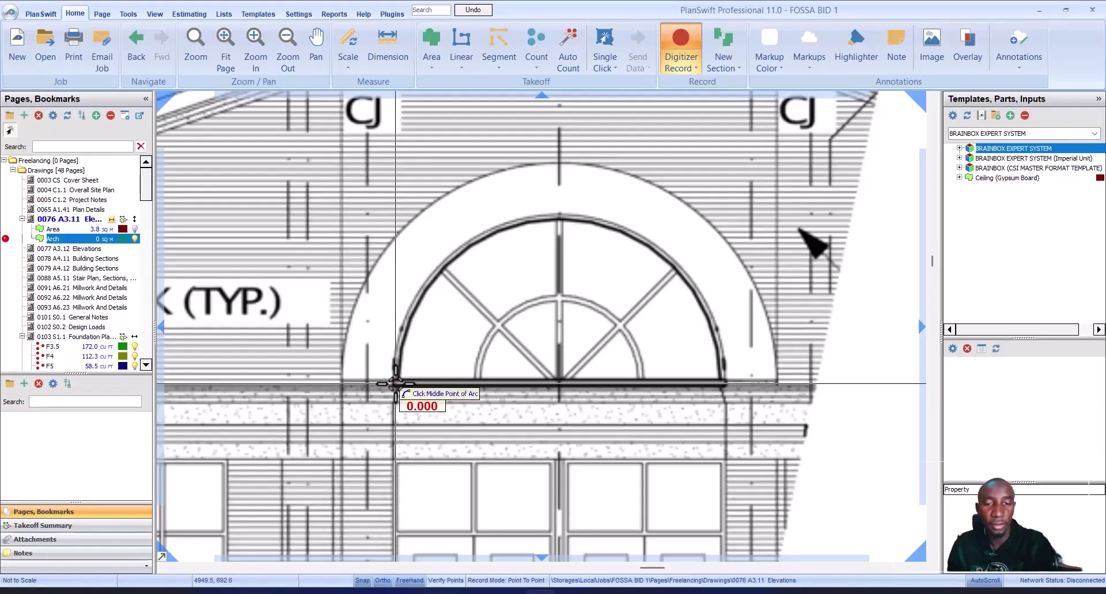
Place a first Arch point at the arch's left base, then cancel the measurement with Esc.
scroll(395, 383, up, 3)
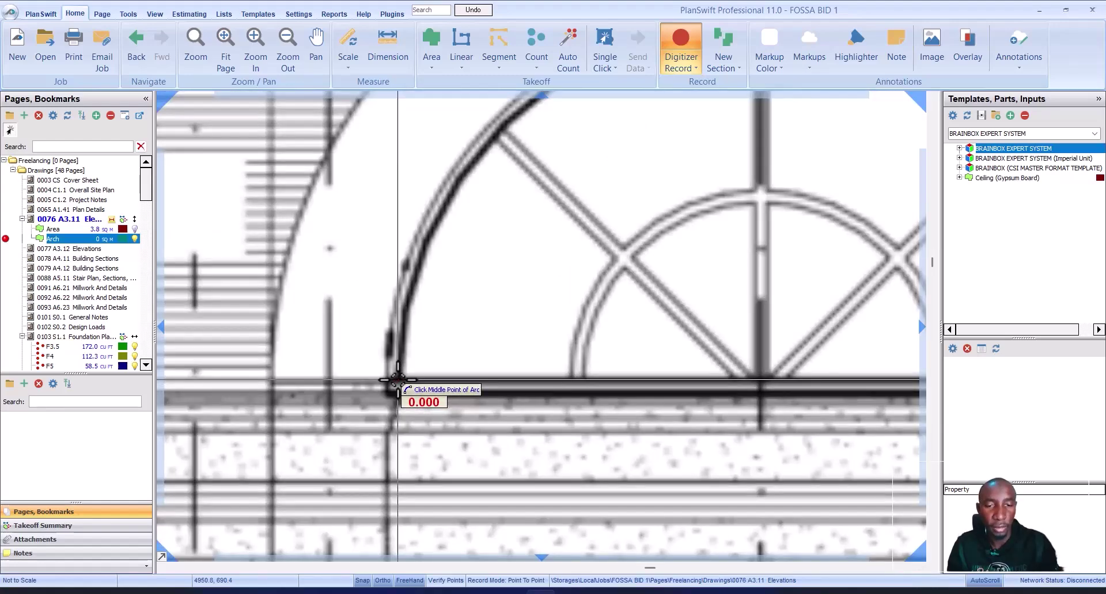
click(397, 380)
scroll(395, 382, down, 3)
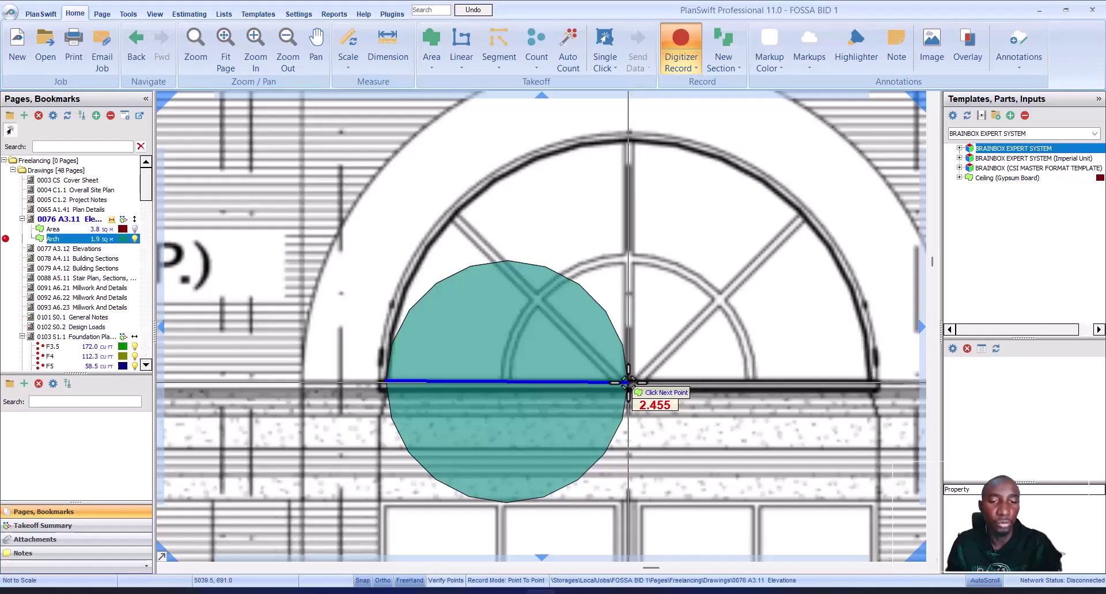
key(Escape)
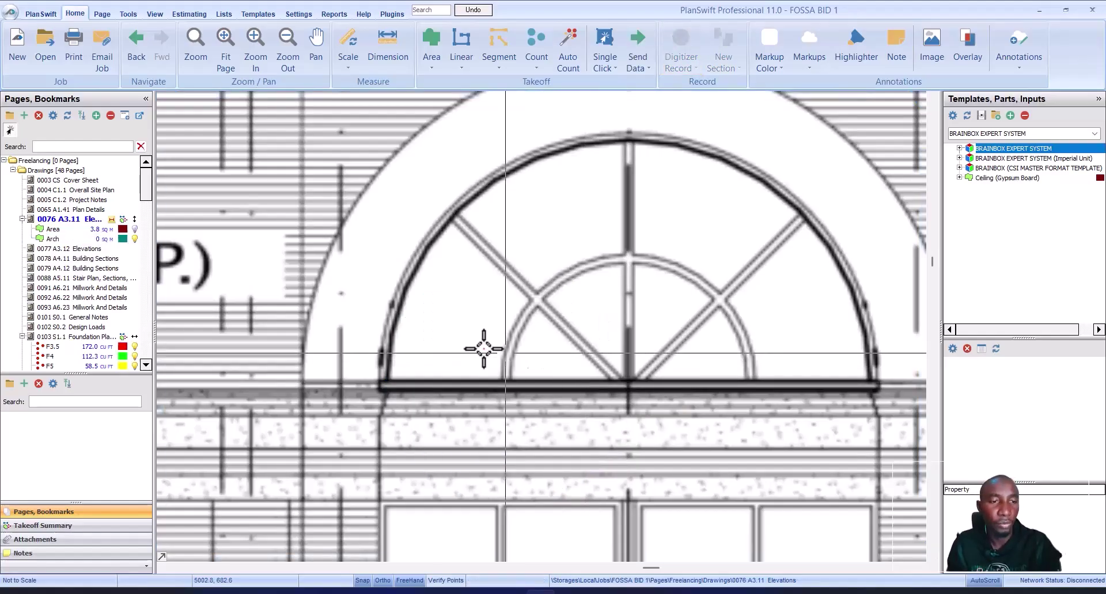
Trace Arch from left to right base with an arc along the curve, then stop at 3.9 sq m.
click(6, 239)
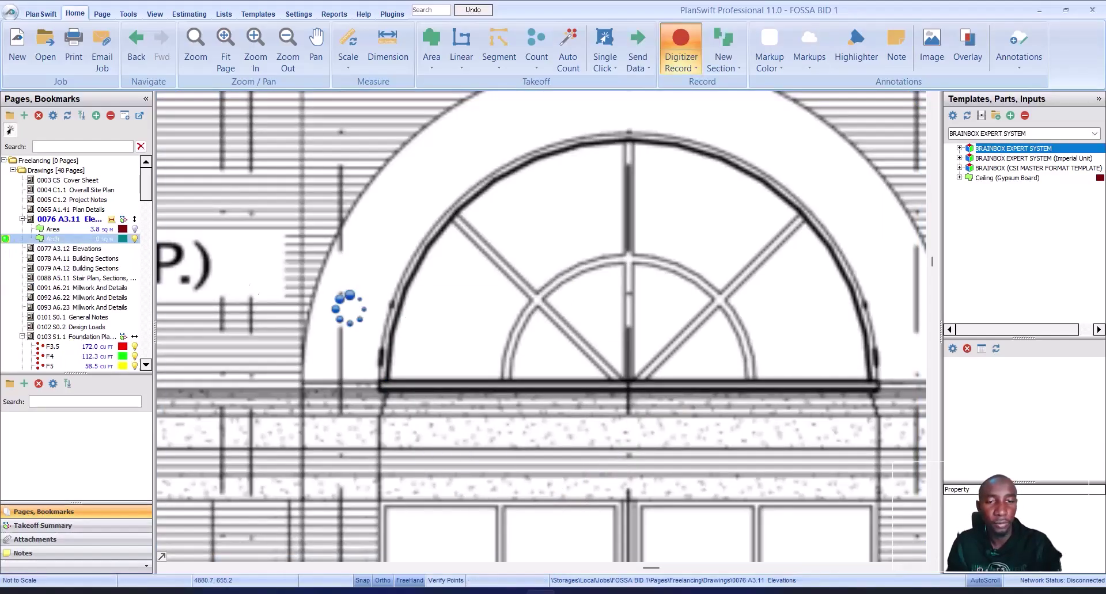
click(385, 380)
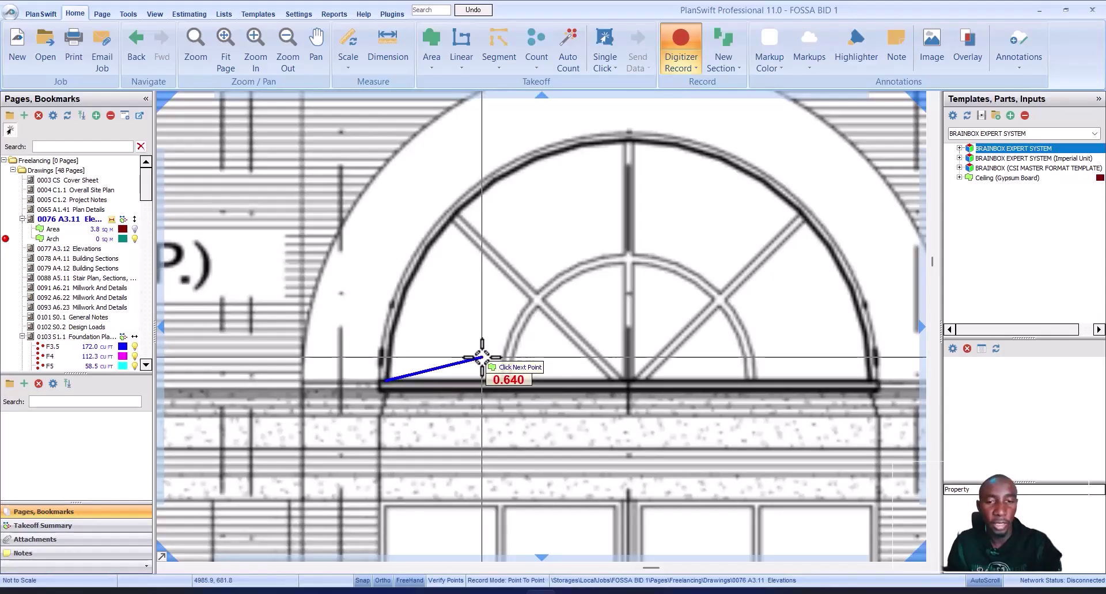
ctrl+click(597, 378)
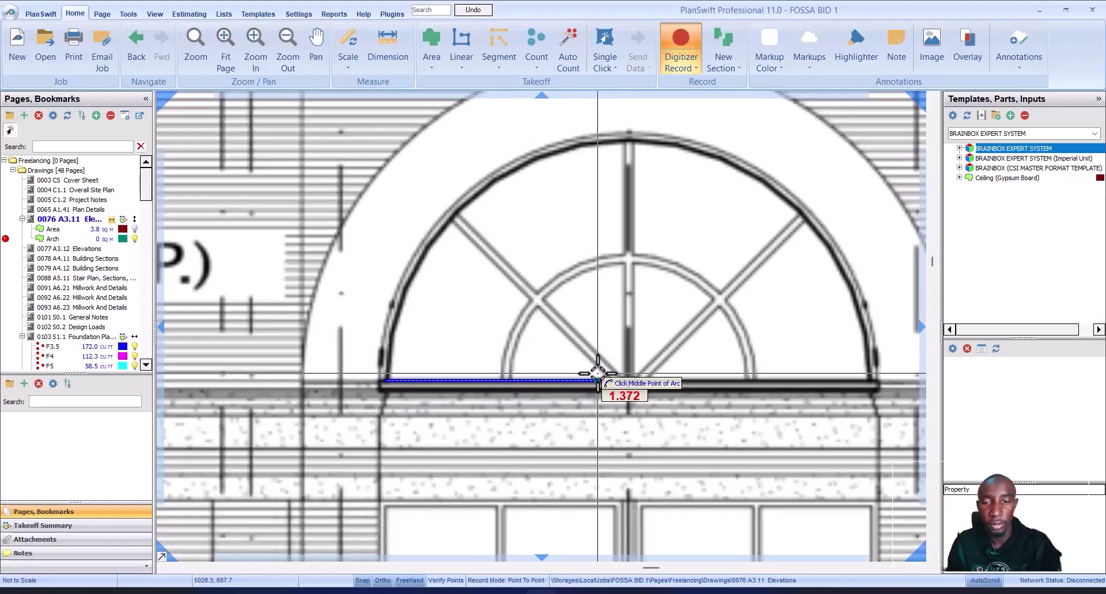
click(874, 381)
scroll(793, 376, down, 3)
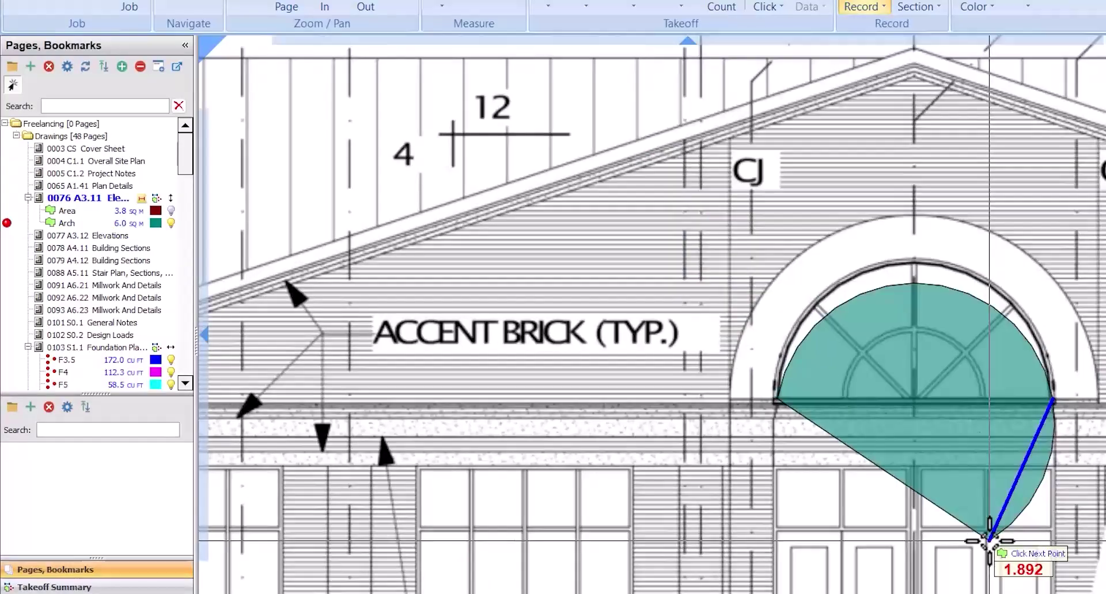
scroll(978, 486, up, 1)
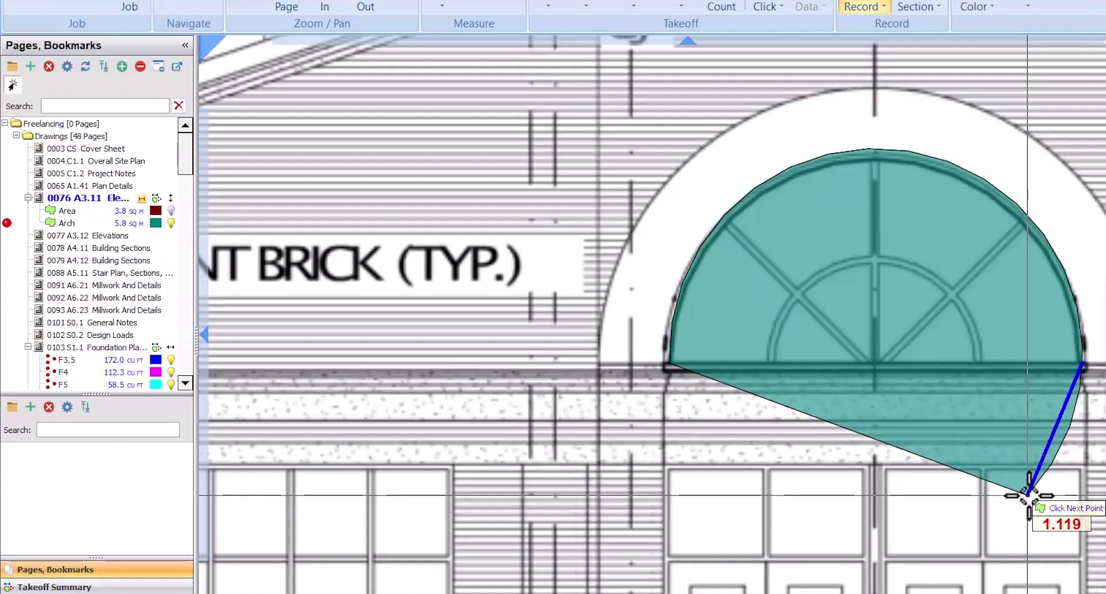
scroll(1077, 386, down, 1)
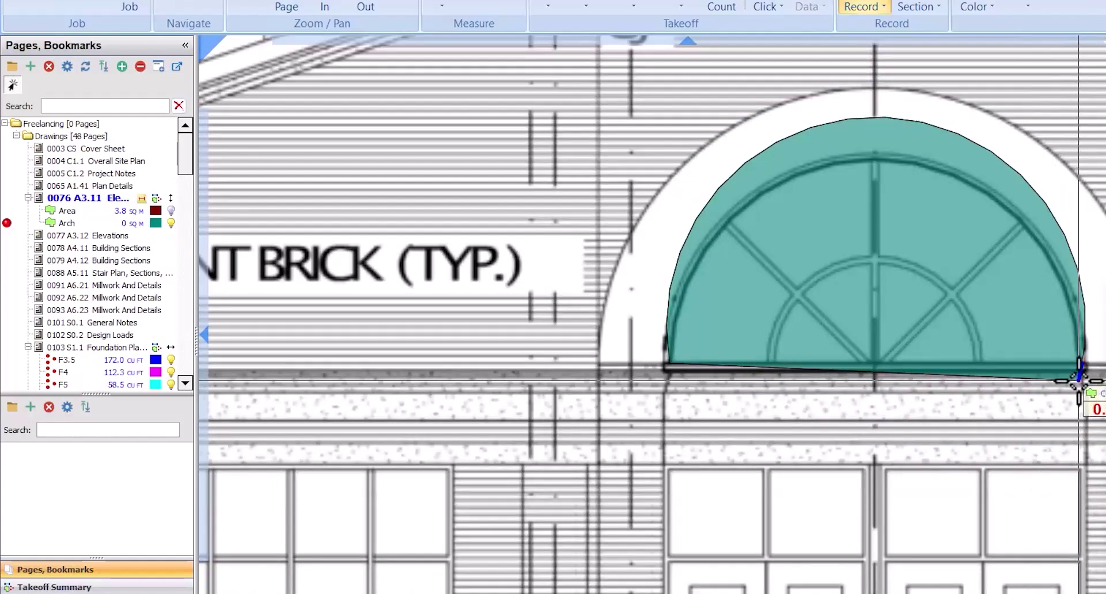
scroll(1082, 371, up, 3)
click(1083, 368)
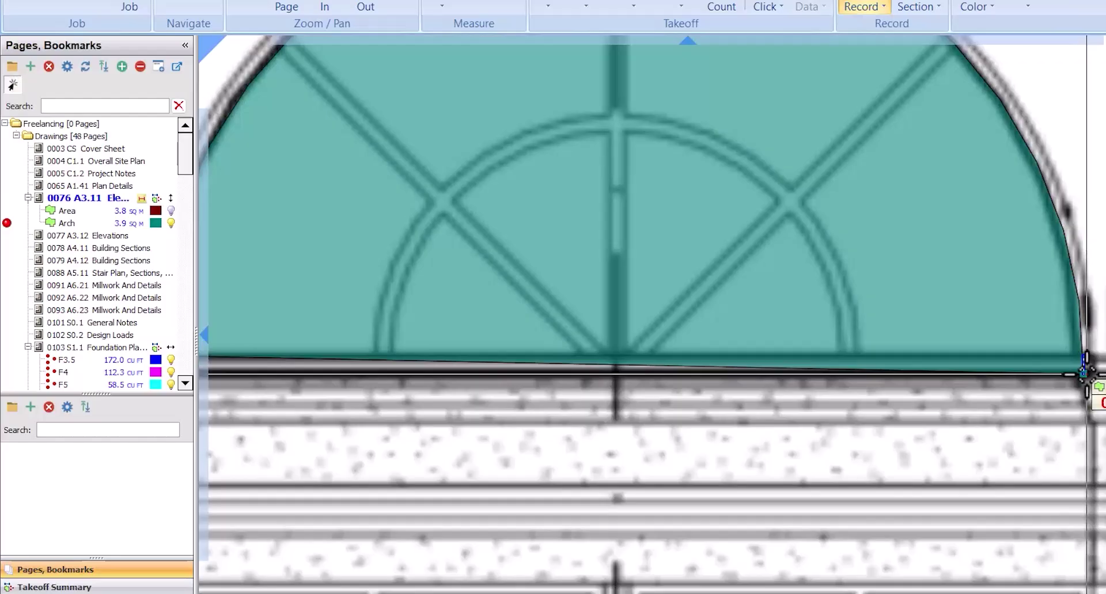
right_click(921, 451)
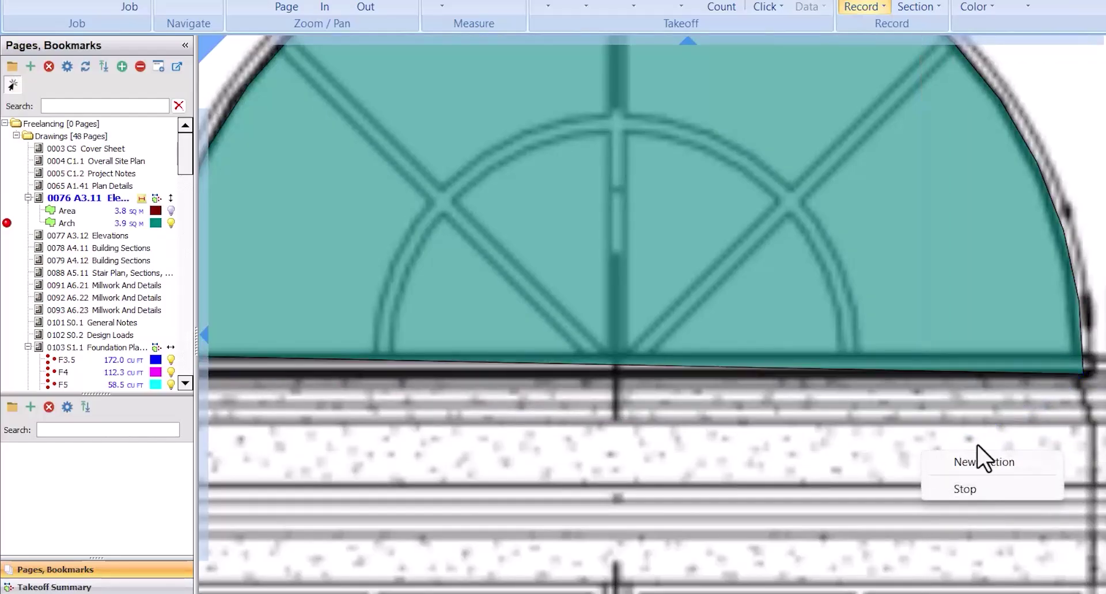
click(1007, 494)
scroll(868, 395, down, 1)
Select the teal Arch area over the arched window and confirm its total reads 4.10 sq m.
click(919, 359)
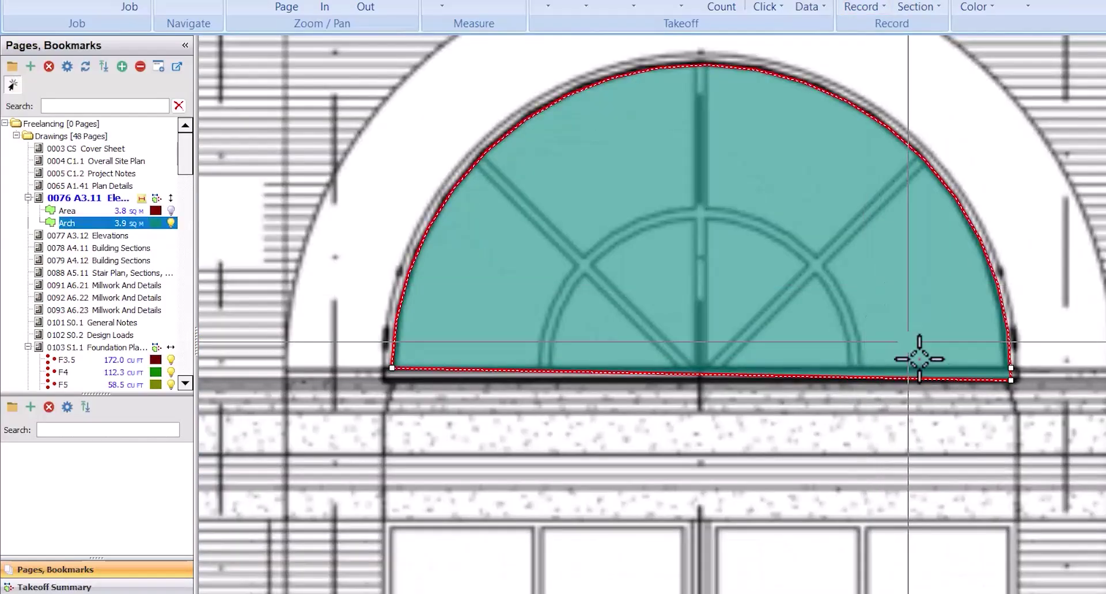
scroll(919, 359, up, 3)
scroll(962, 338, down, 2)
scroll(933, 314, up, 3)
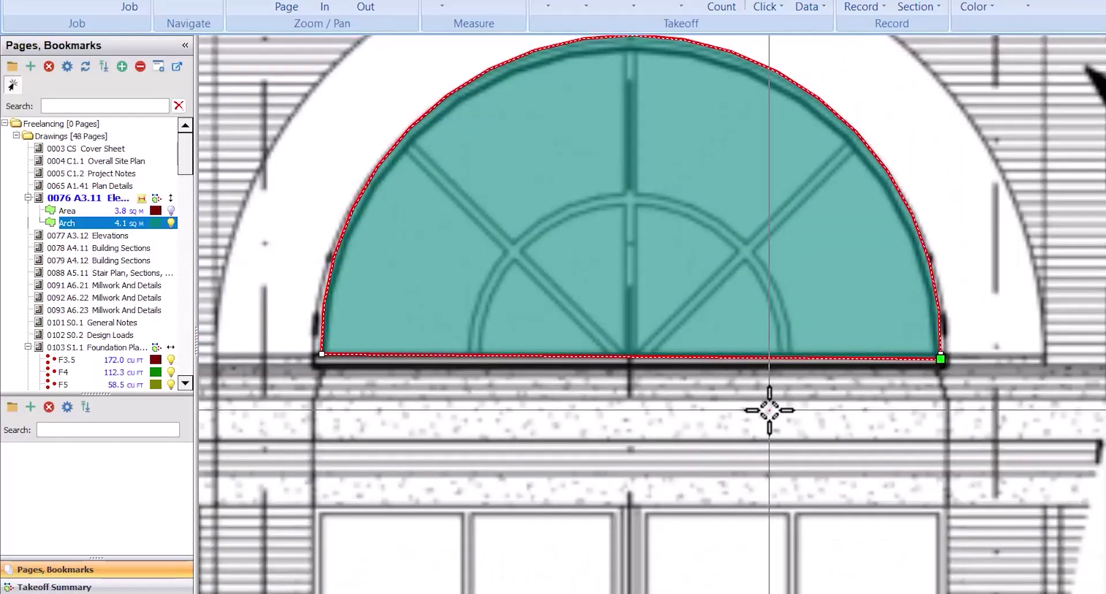
scroll(769, 410, down, 3)
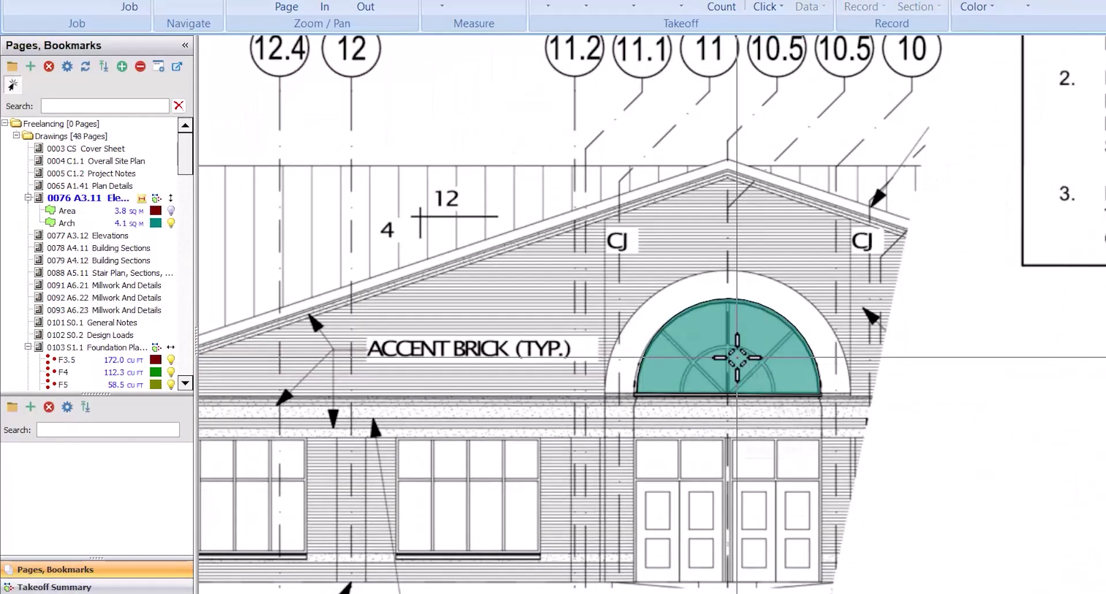
scroll(737, 358, up, 4)
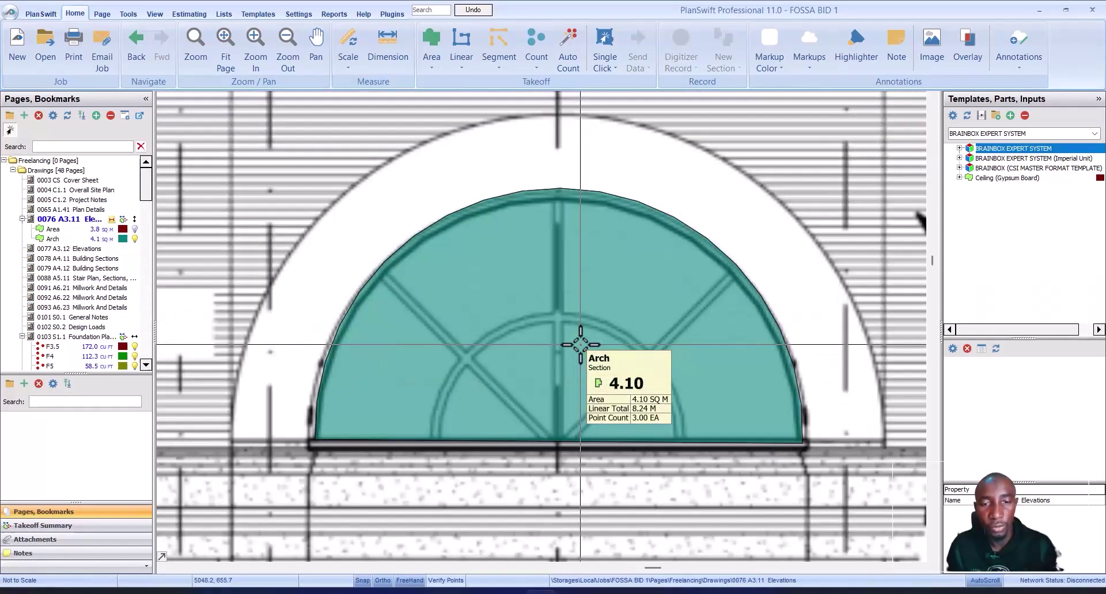
click(581, 345)
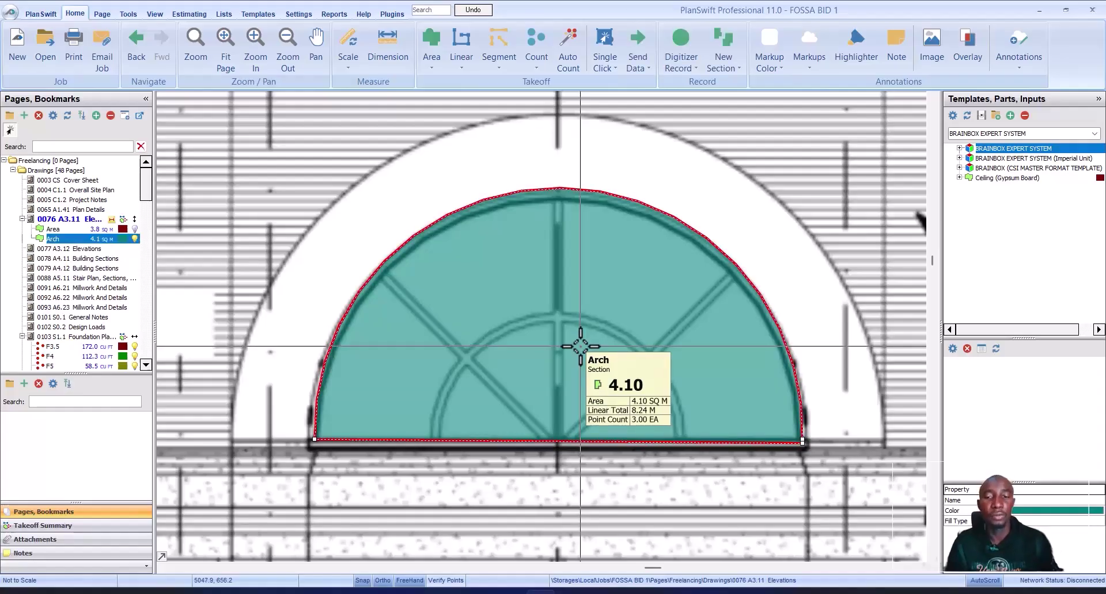